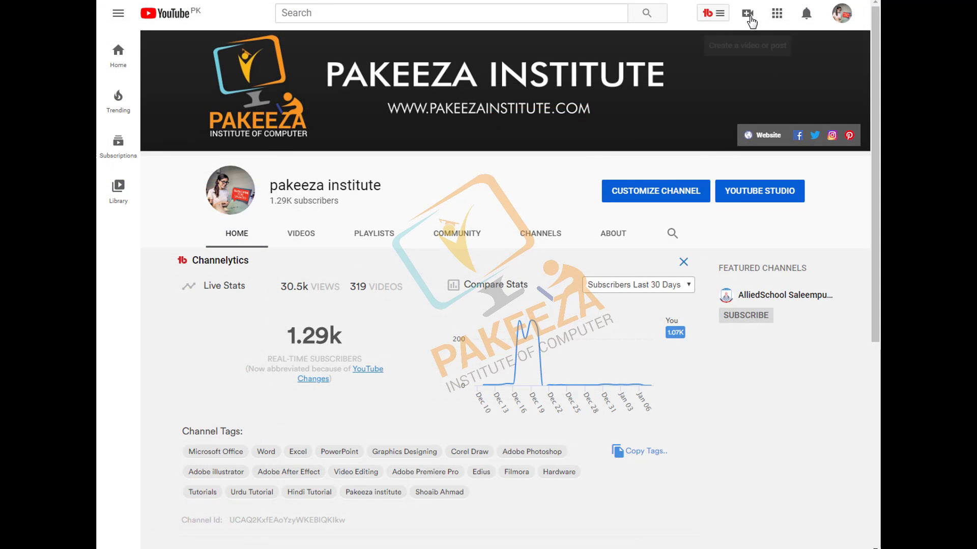
Explore the keyword "download microsoft office 2019" in TubeBuddy's Keyword Explorer
click(720, 17)
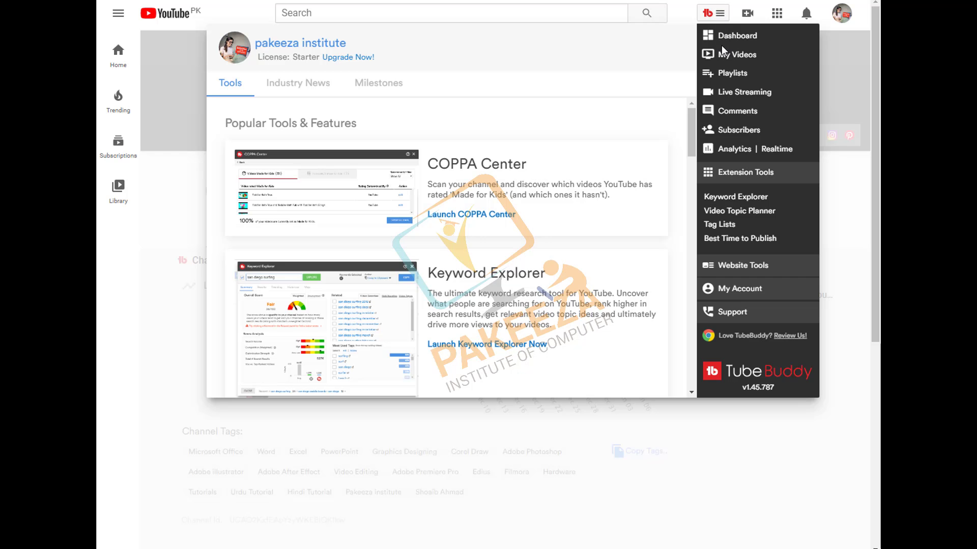
click(743, 197)
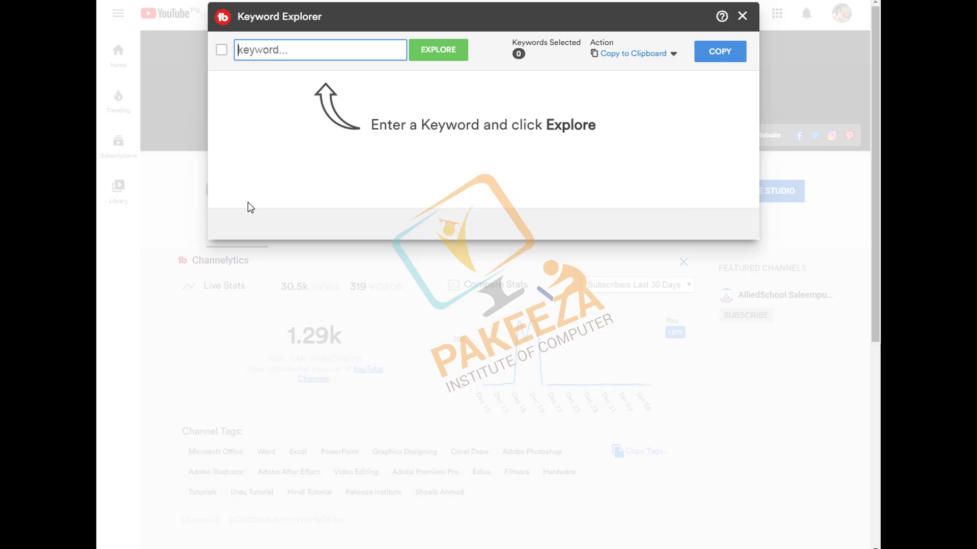
text(download micro)
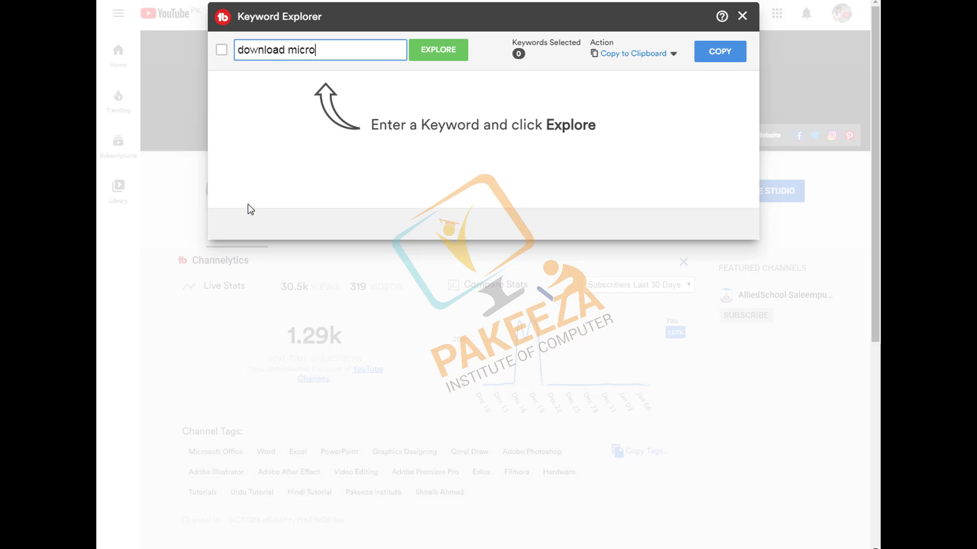
text(soft)
key(Escape)
text(office 2019)
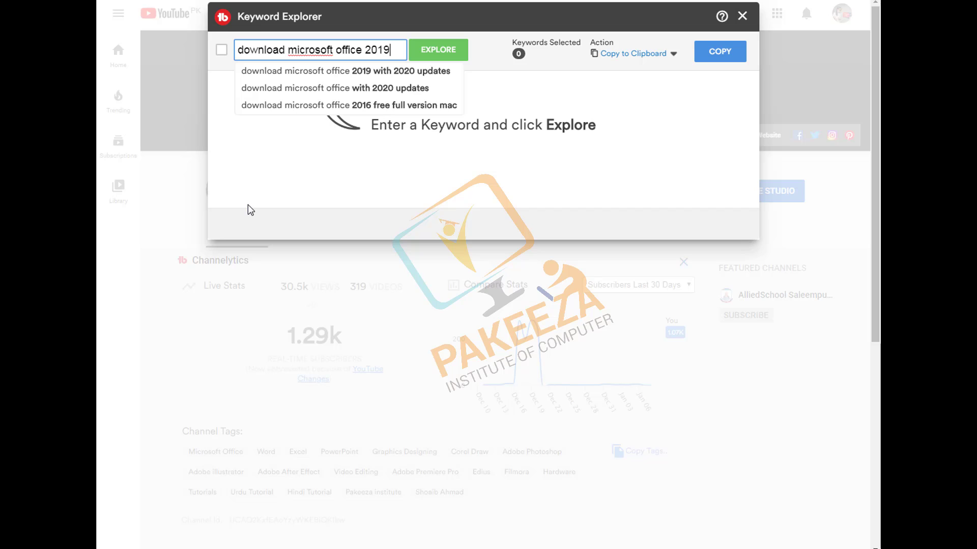
click(436, 56)
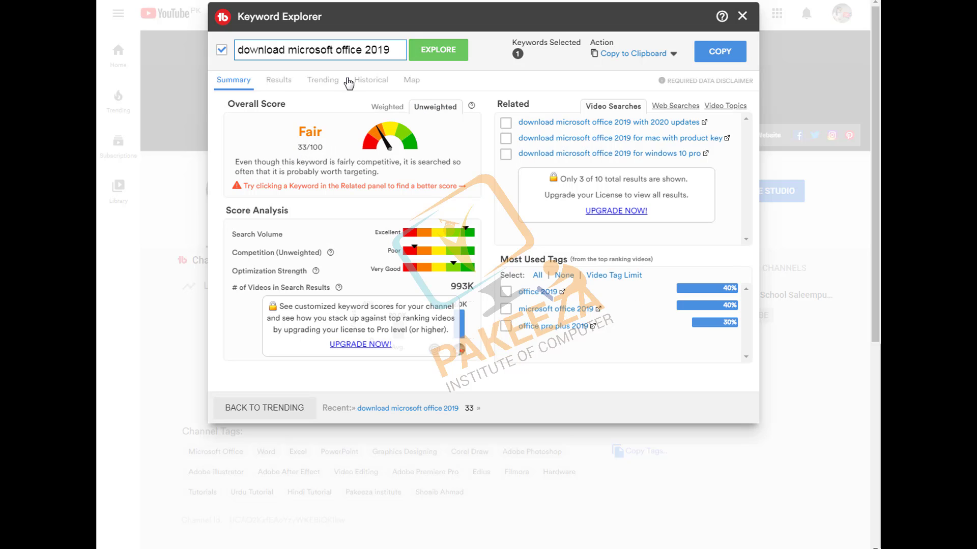
Extend the keyword to "download & install microsoft office 2019" and explore its score
click(288, 48)
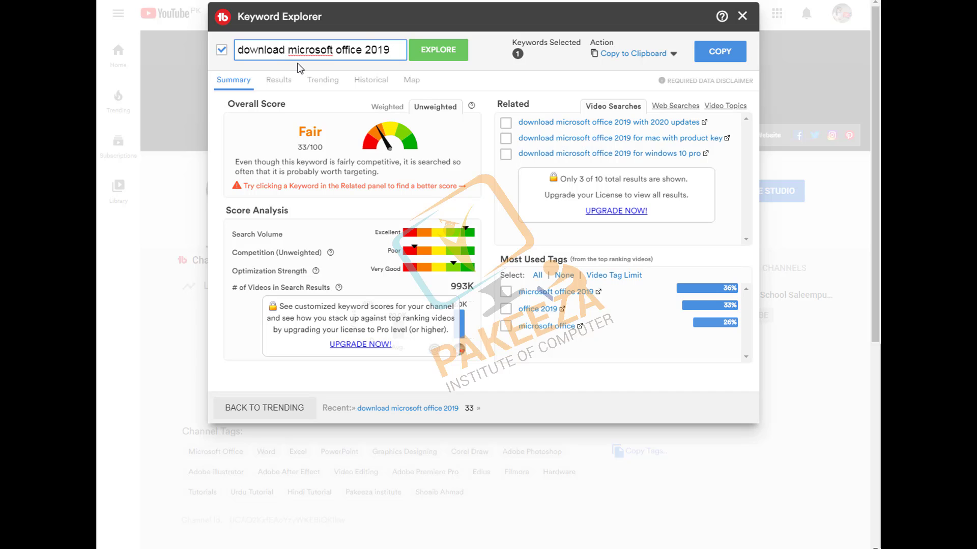
text(& )
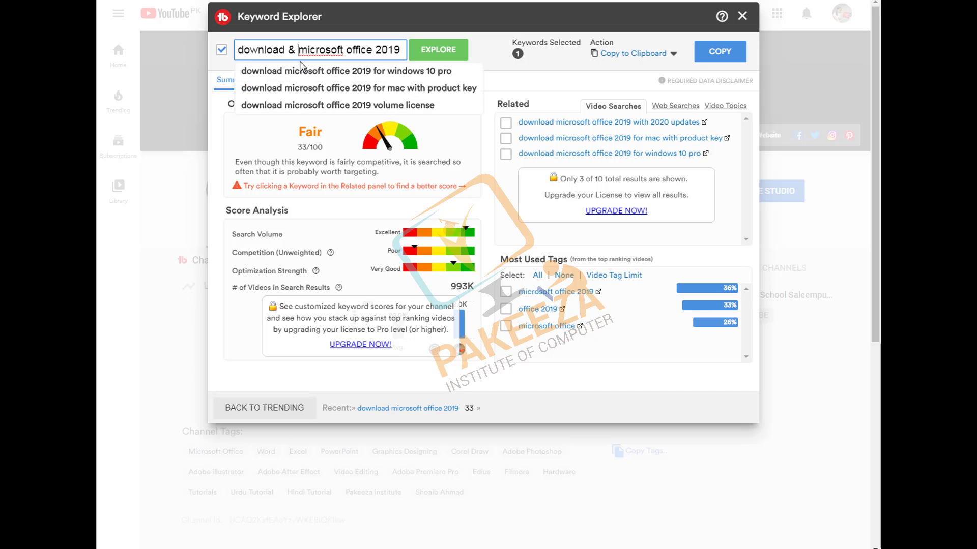
text(inst)
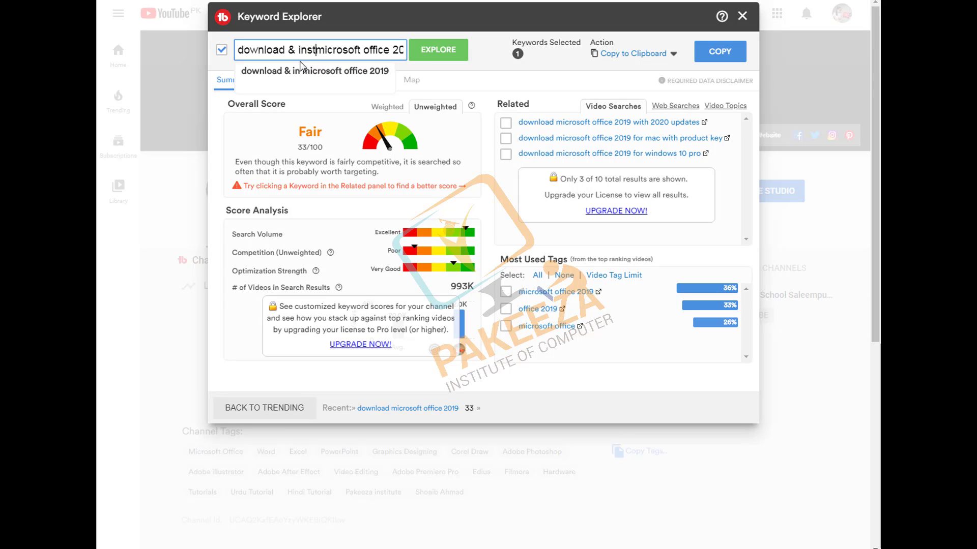
text(ll)
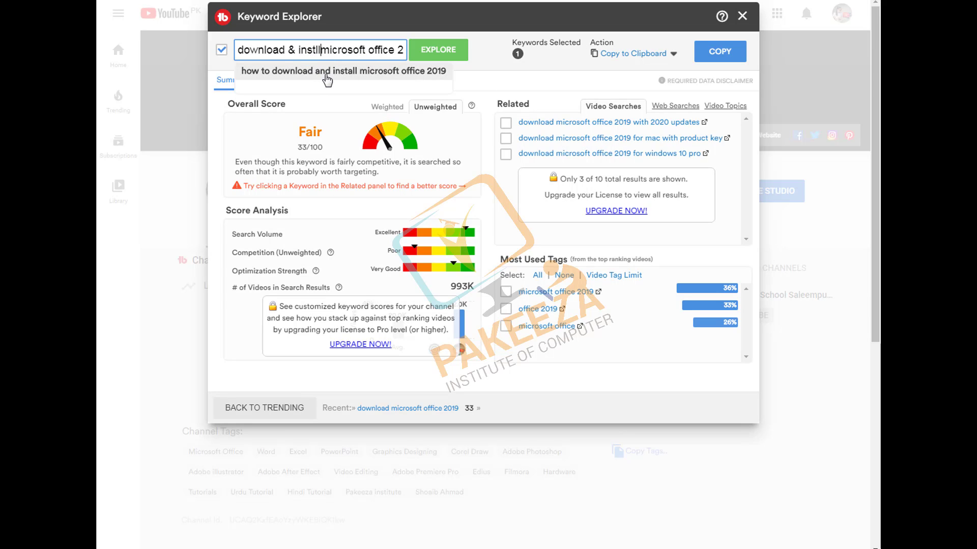
key(BackSpace)
key(BackSpace)
text(a)
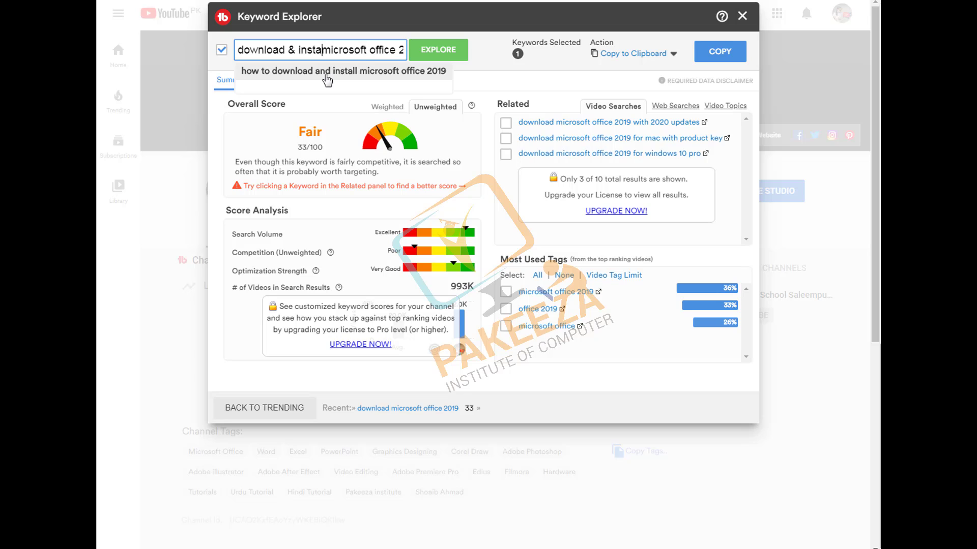
text(ll)
click(438, 49)
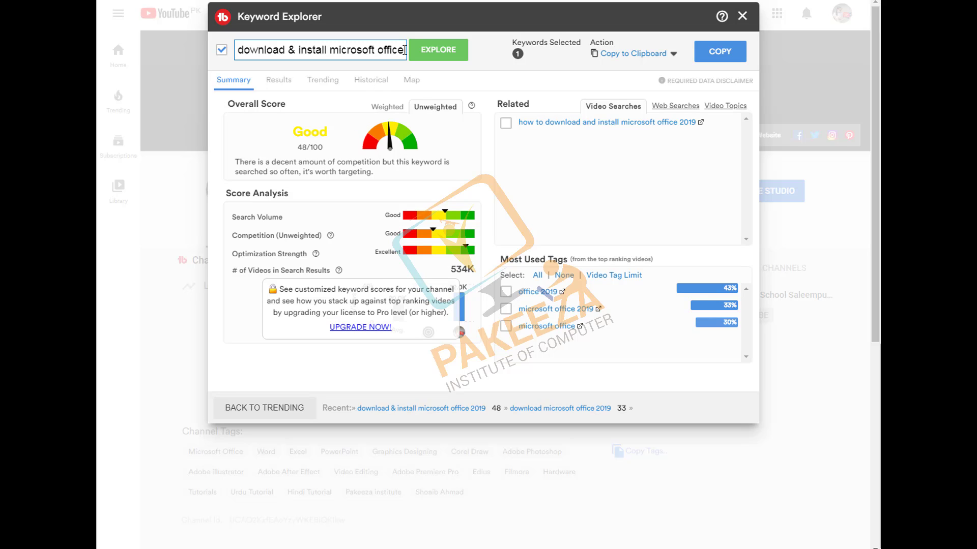
Extend the keyword to "download & install microsoft office 2019 with 2020 updates" and explore its score
drag(405, 50, 180, 45)
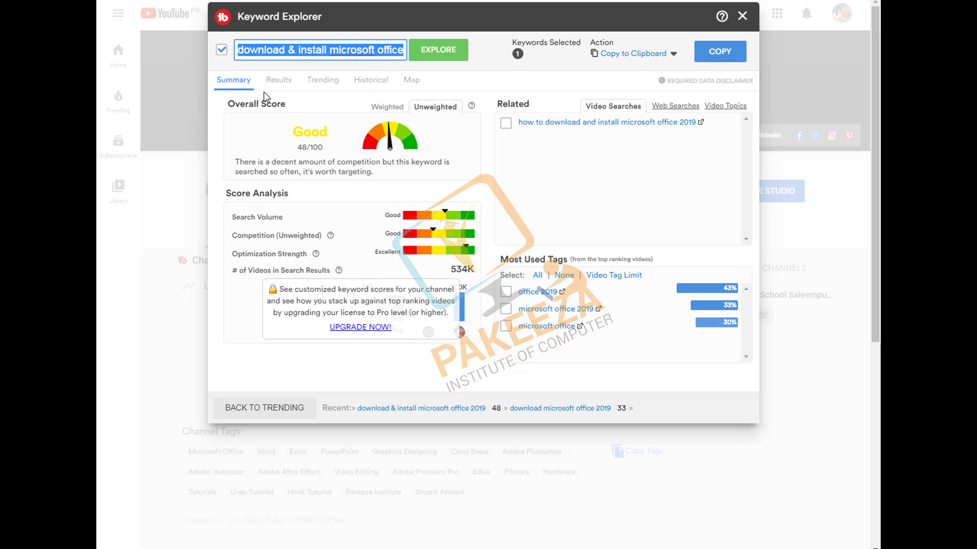
click(375, 49)
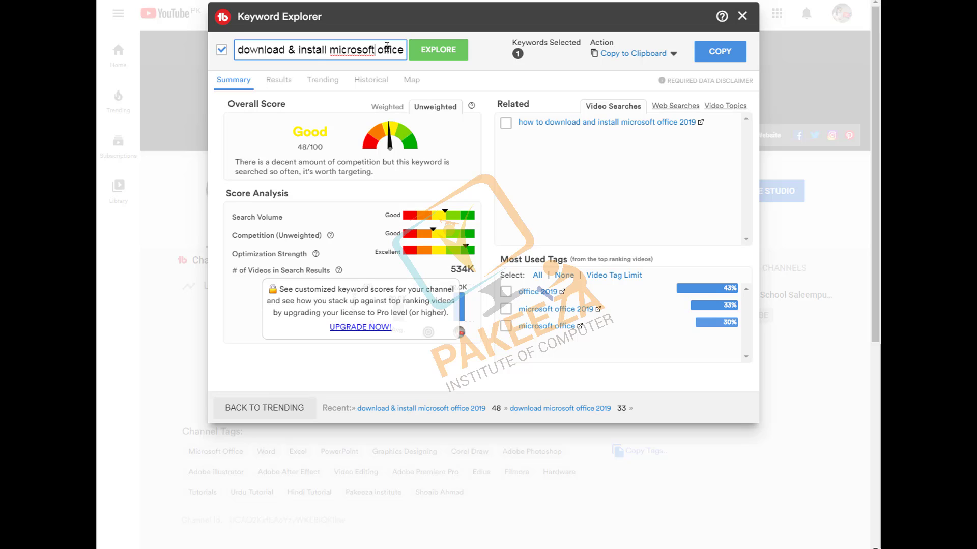
key(End)
text(2019)
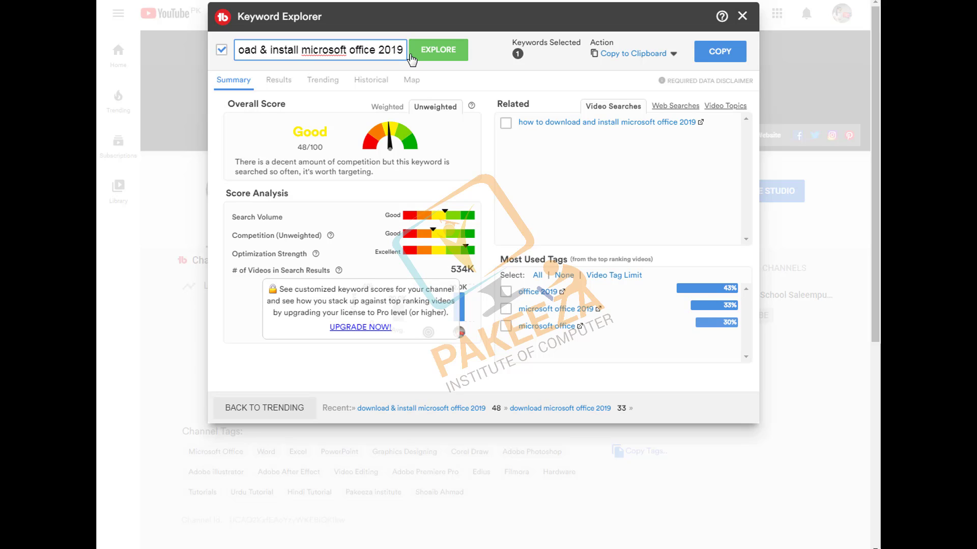
text( with )
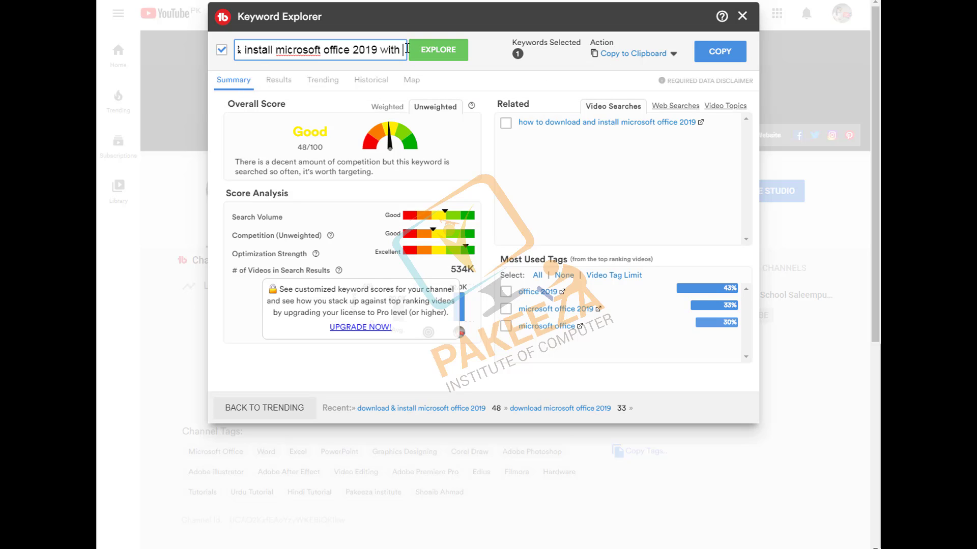
text(2020 upat)
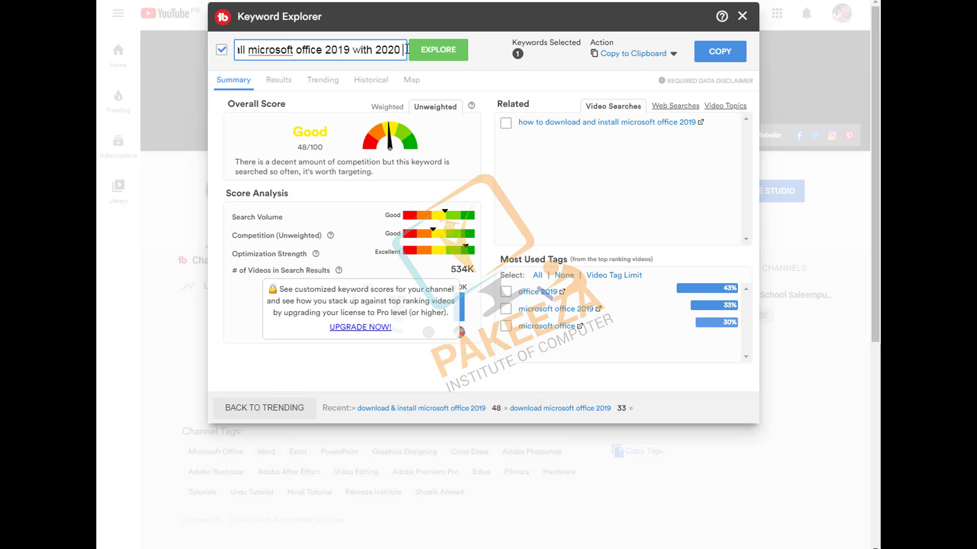
text(e)
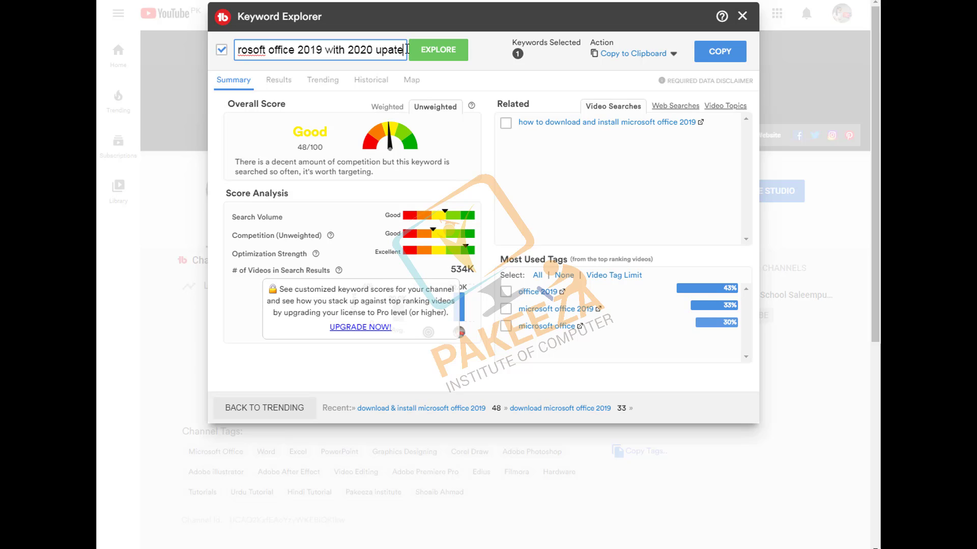
key(BackSpace)
key(BackSpace)
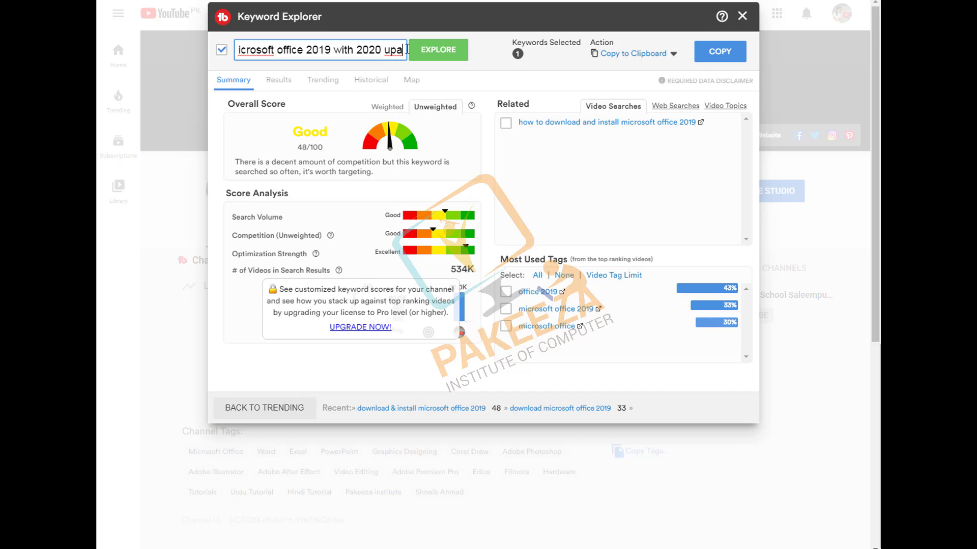
text(dates)
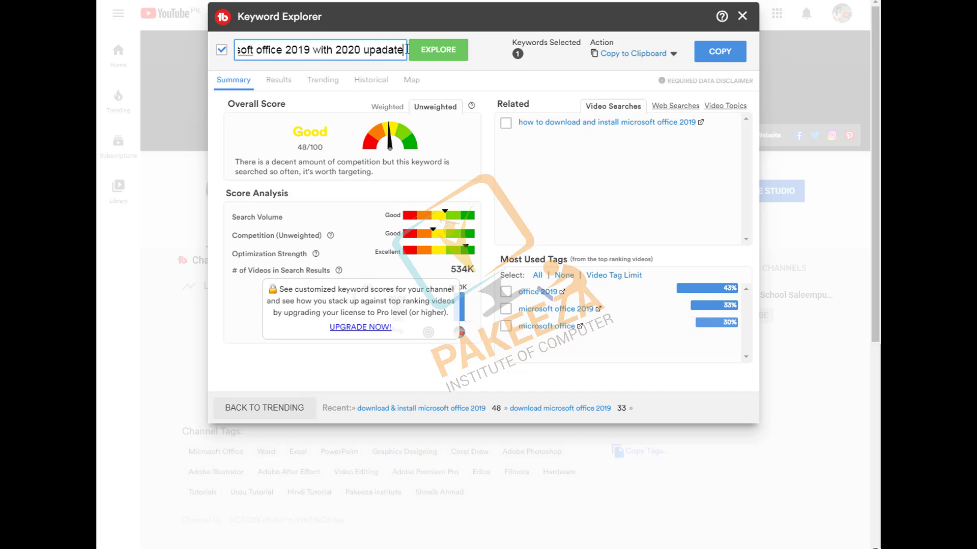
key(BackSpace)
key(BackSpace)
key(BackSpace)
key(BackSpace)
key(BackSpace)
key(BackSpace)
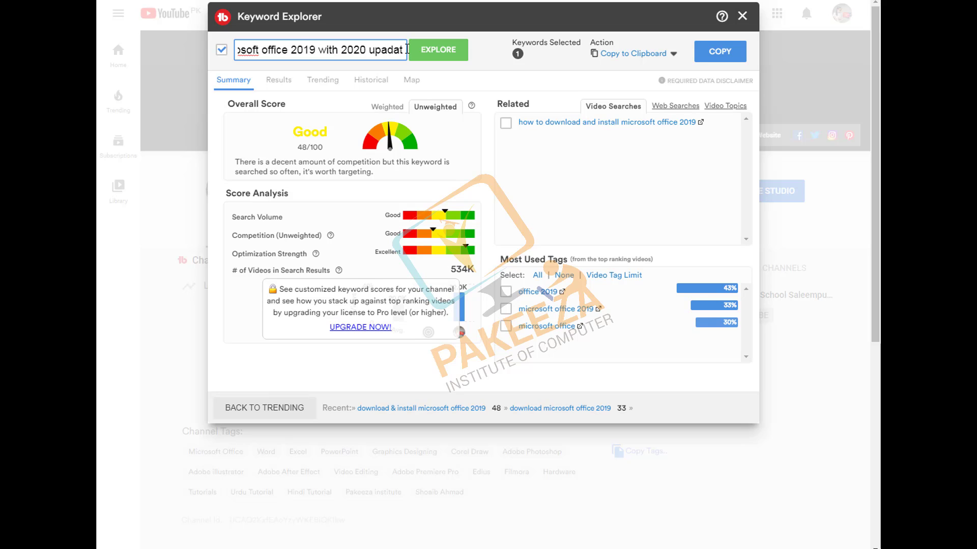
text(dates)
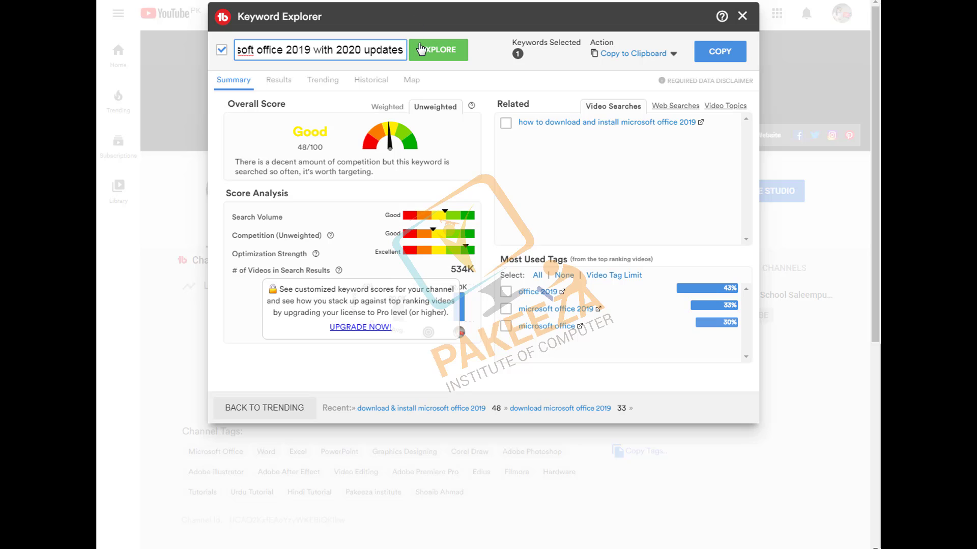
click(421, 50)
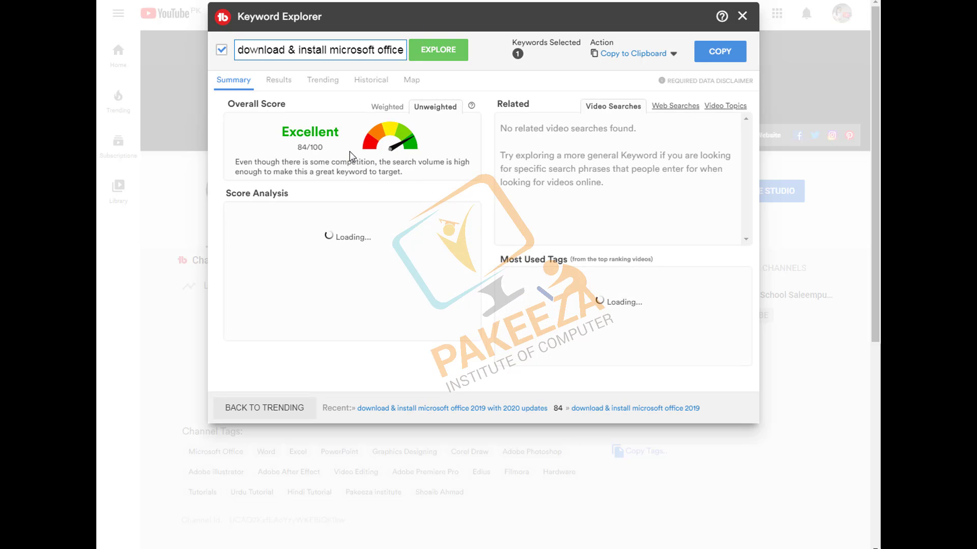
Rename the MP4 video "microsoft office 2019" in File Explorer with the keyword phrase "download & install microsoft office 2019 with 2020 updates"
click(355, 56)
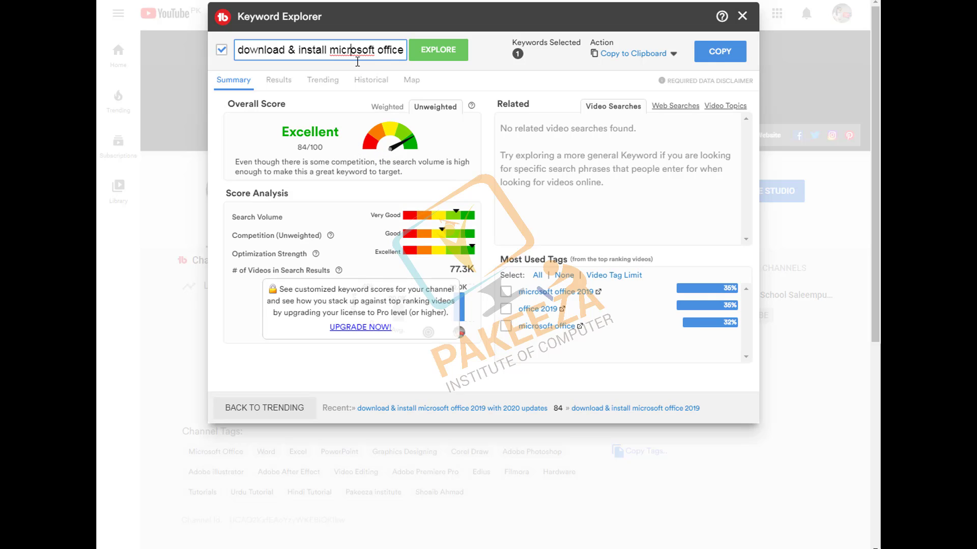
key(ctrl+a)
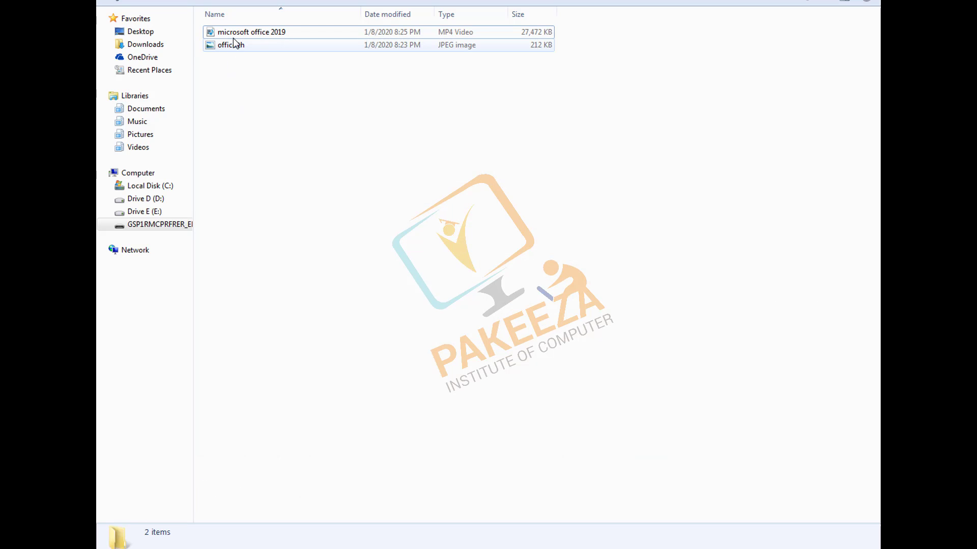
click(236, 36)
click(237, 36)
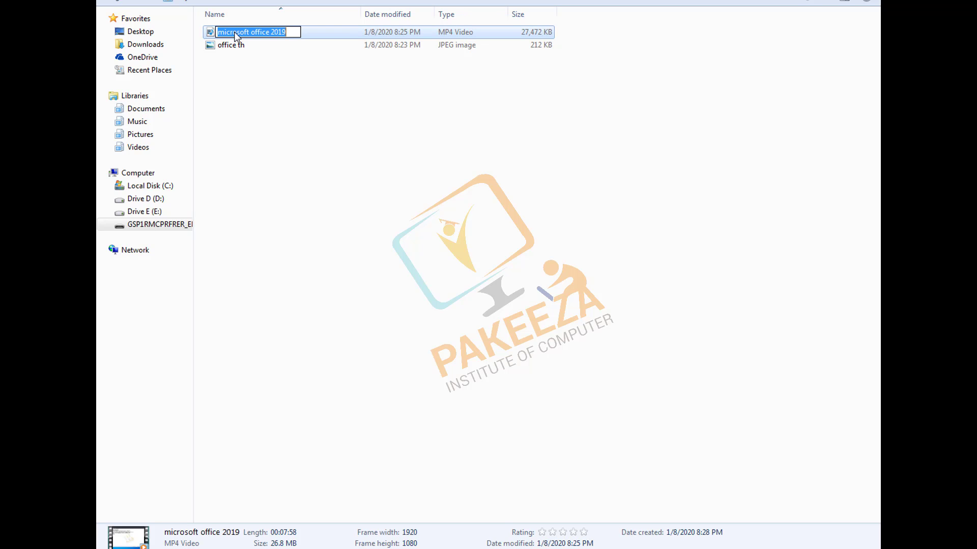
text(download & install microsoft office 2019 with 2019 updates)
click(391, 114)
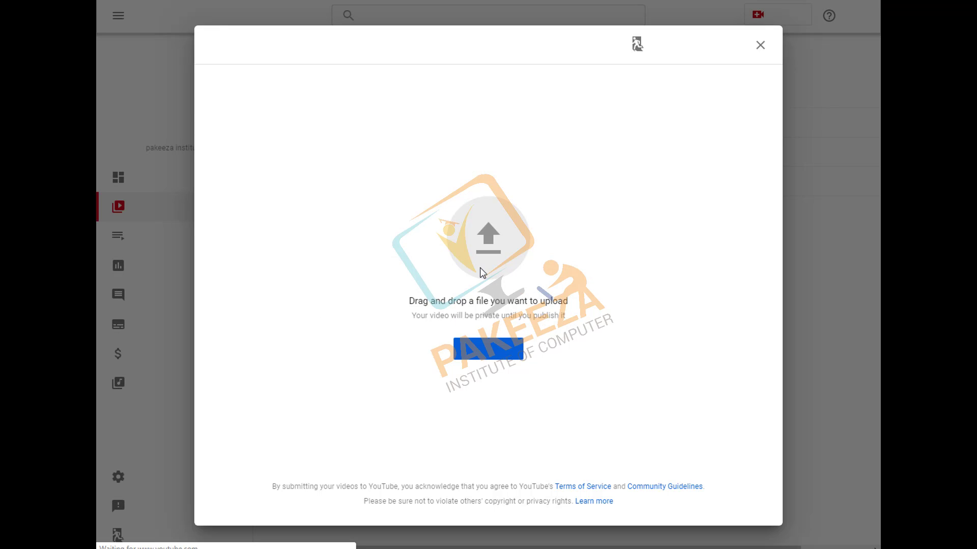
Upload the video "download & install microsoft office 2019 with 2020 updates" from the removable drive's Microsoft Office installation folder to YouTube Studio
click(498, 350)
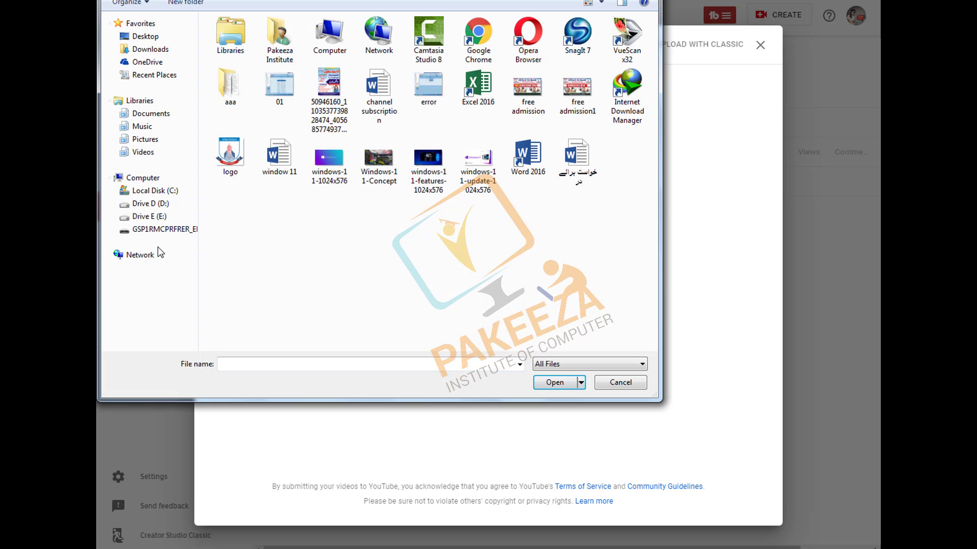
click(149, 229)
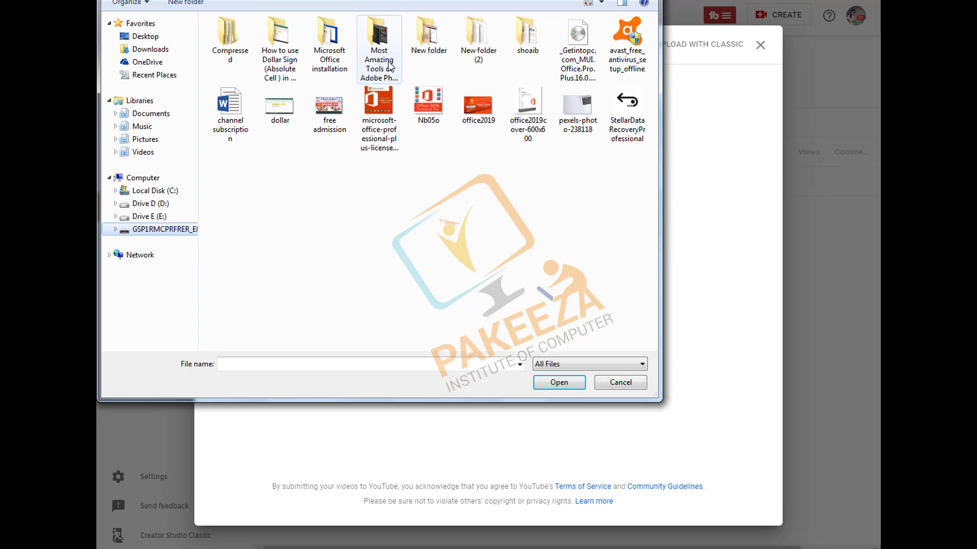
click(339, 65)
double_click(340, 65)
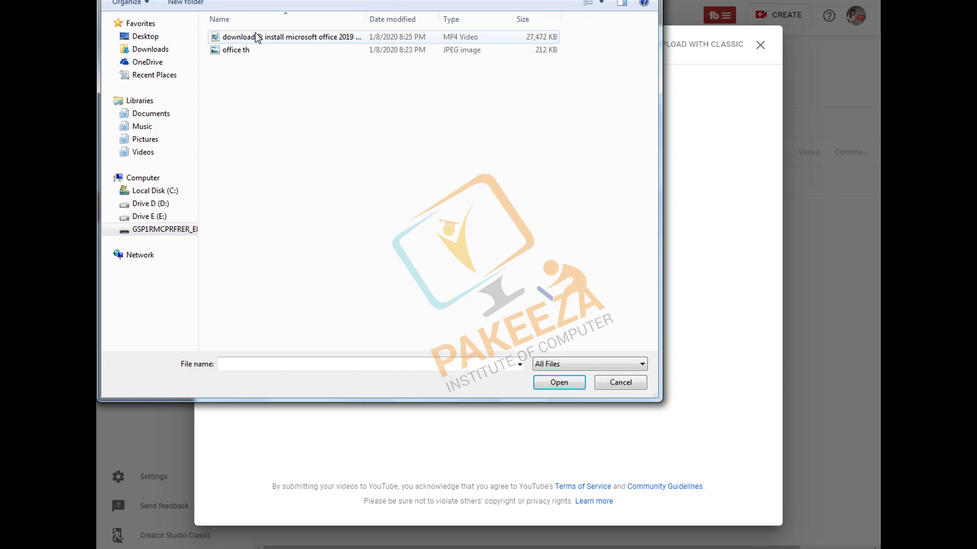
click(257, 37)
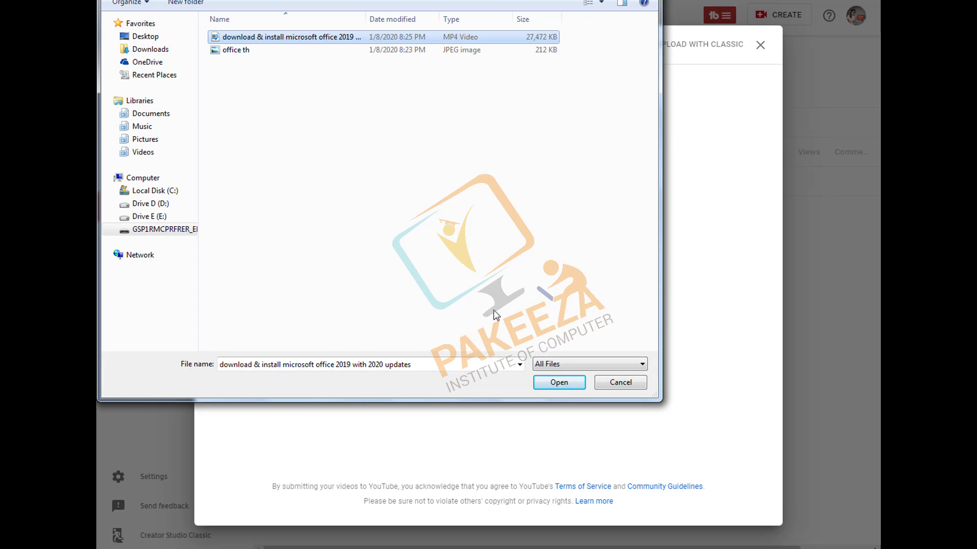
click(559, 382)
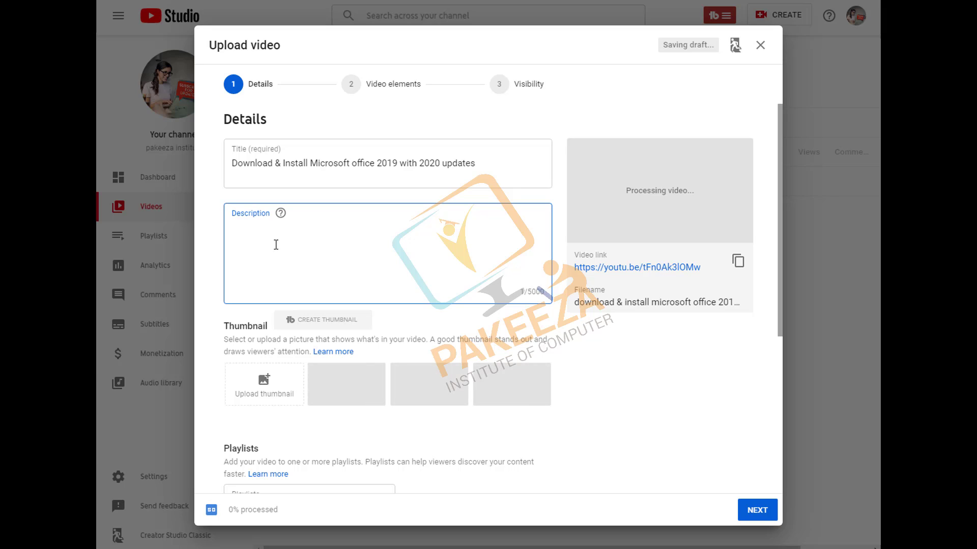
Fill the description with how to legally get Microsoft Office 2019 with 2020 updates for FREE, plus the course and social links from the Word document
text(Learn how to legally get Microsoft Office 2019 with 2020 updates for FREE, including popular programs like Word, Excel, PowerPoint, and OneNote.)
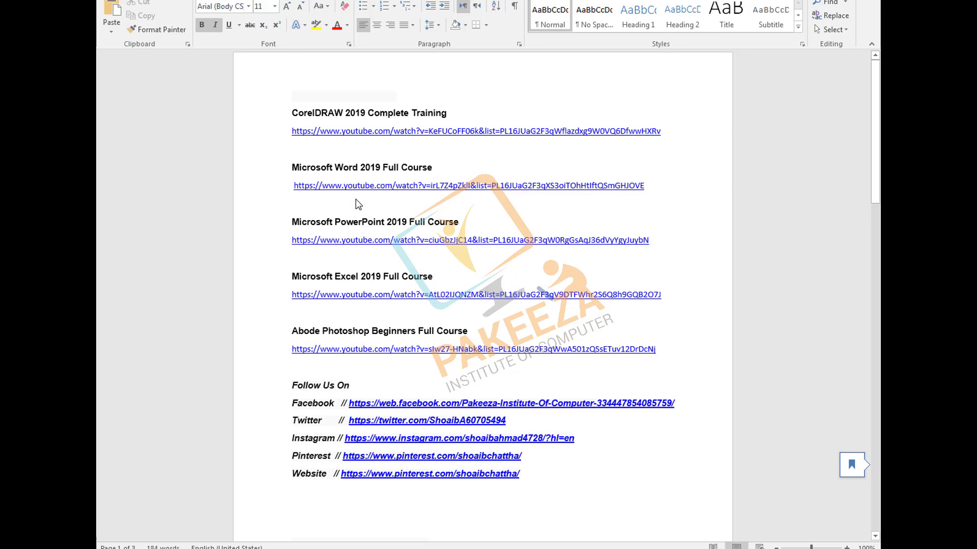
shift+click(288, 115)
key(ctrl+c)
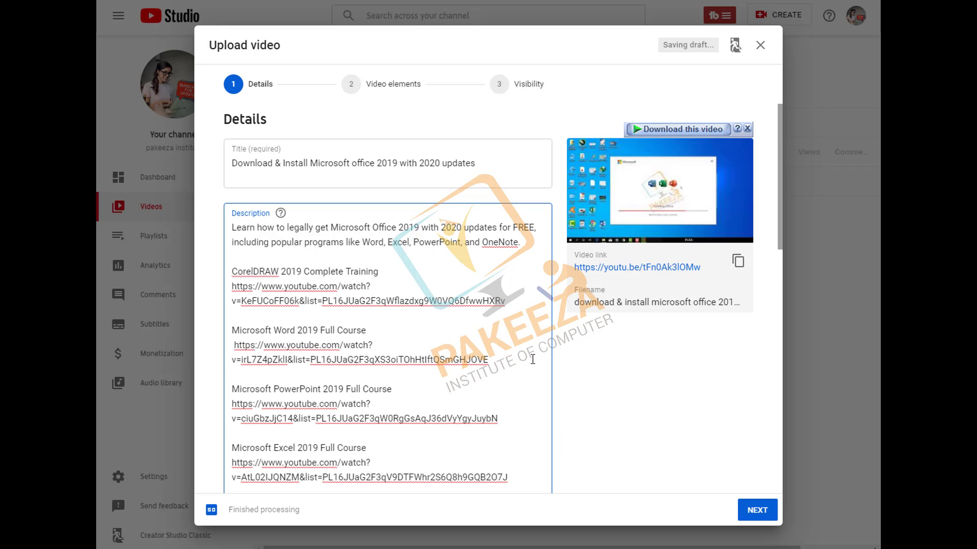
Preview the JPEG image "office th" and upload it as the video's custom thumbnail
scroll(599, 386, down, 6)
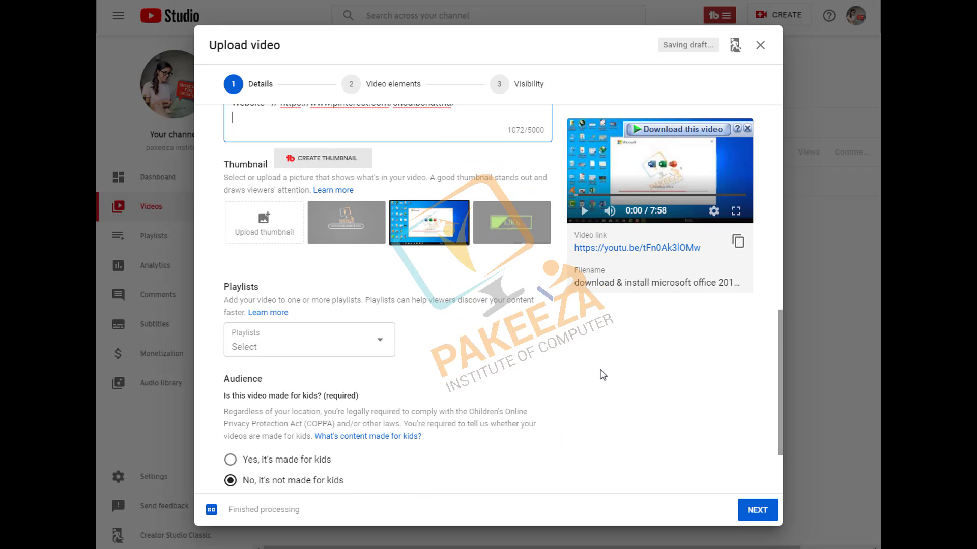
click(261, 226)
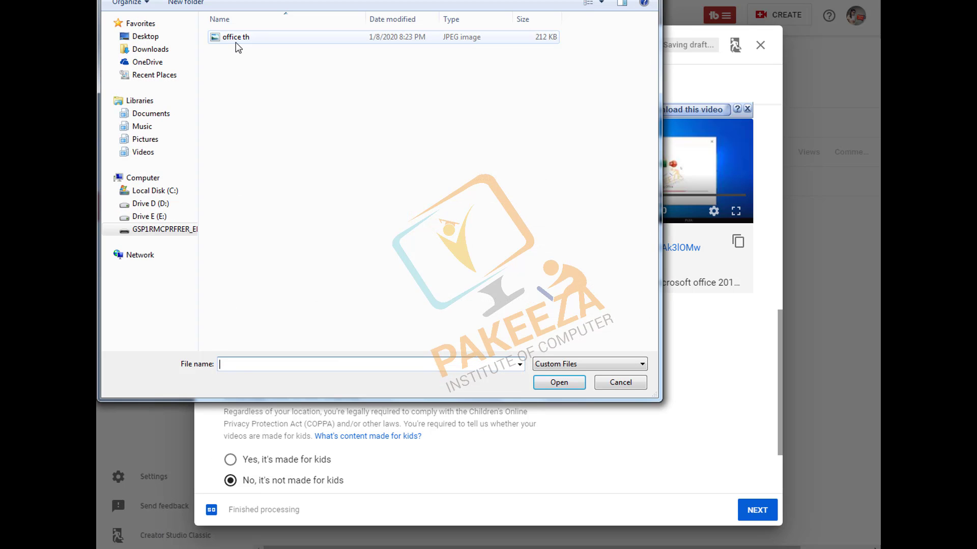
right_click(236, 42)
click(269, 68)
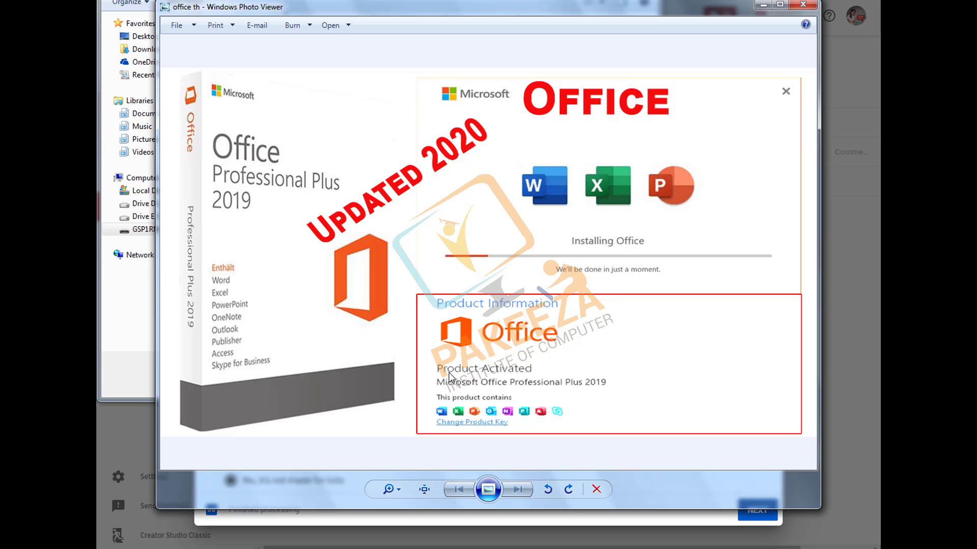
click(803, 4)
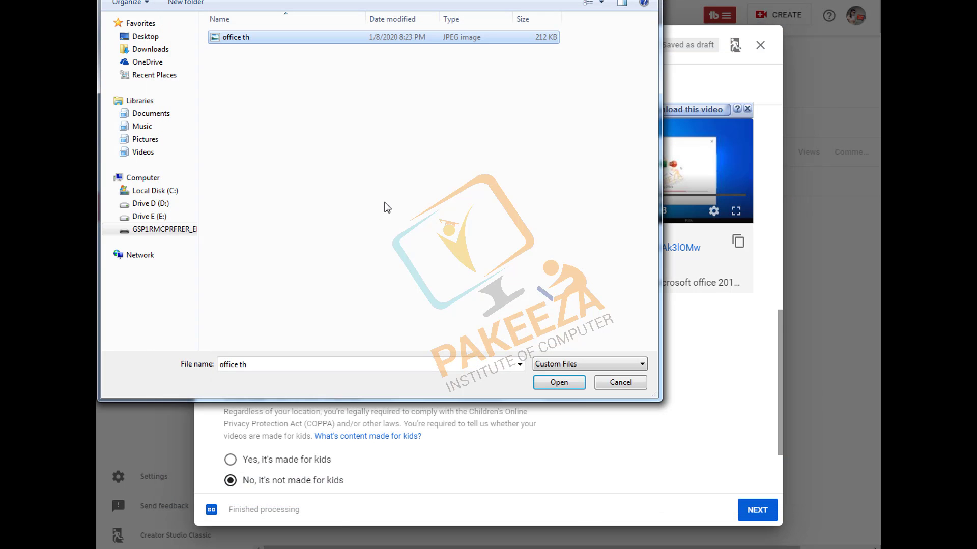
click(557, 382)
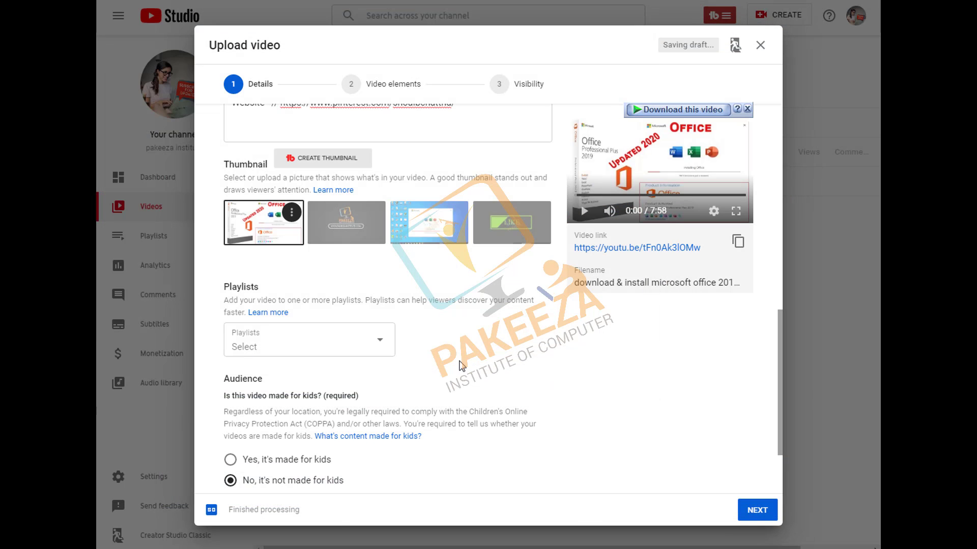
Add the video to the "Software Installation" playlist
scroll(443, 363, down, 1)
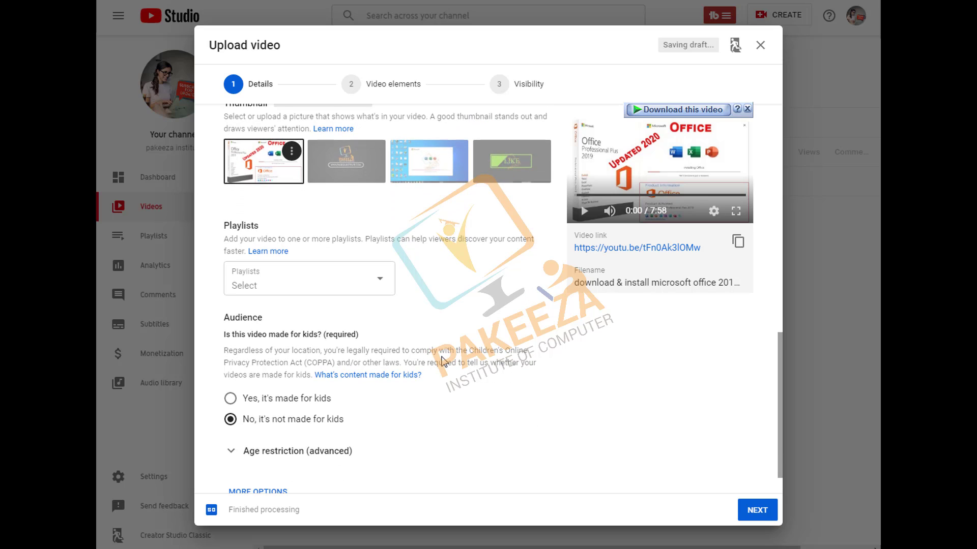
scroll(443, 363, down, 1)
click(332, 247)
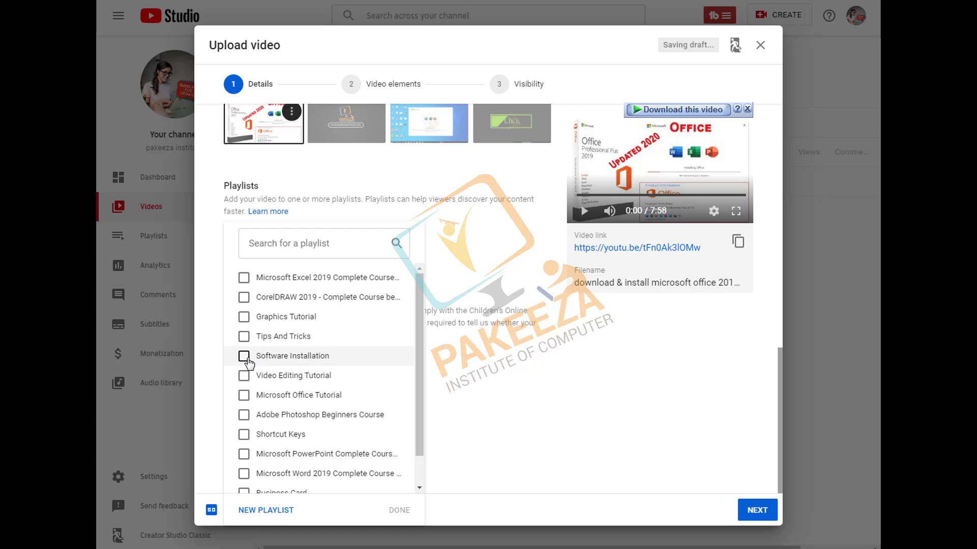
click(244, 358)
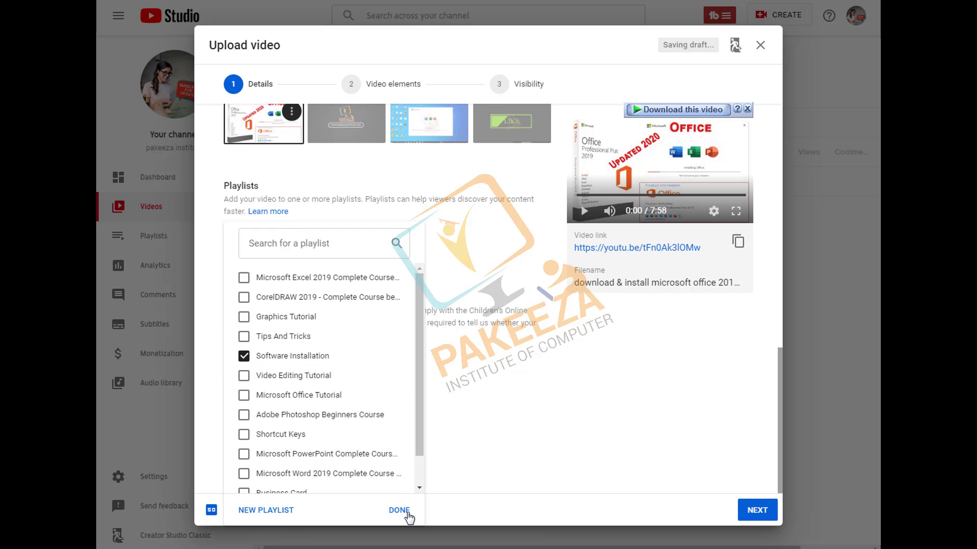
click(452, 480)
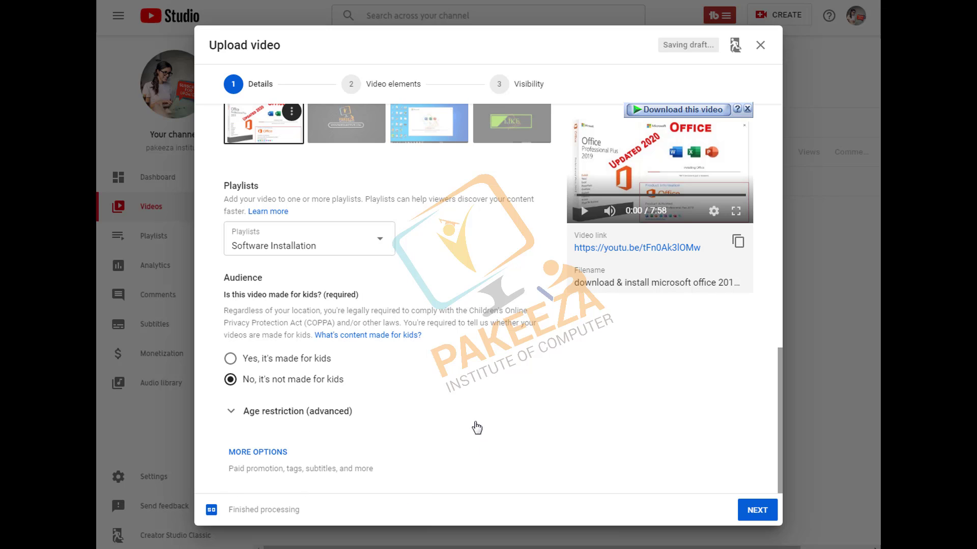
Add tags such as "install microsoft office 2019", "microsoft office 2019 free download" and "pakeeza institute", and continue to the video elements
click(266, 455)
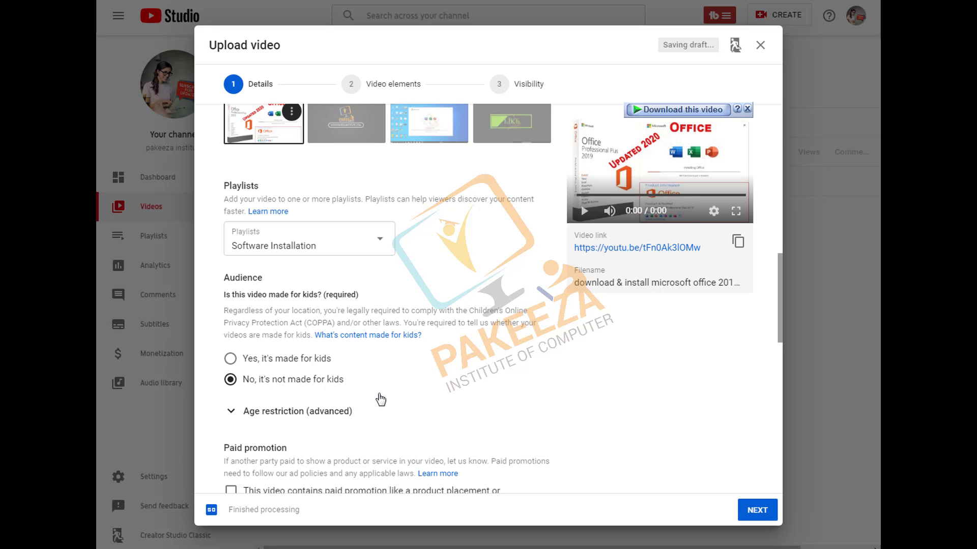
scroll(384, 393, down, 3)
click(286, 422)
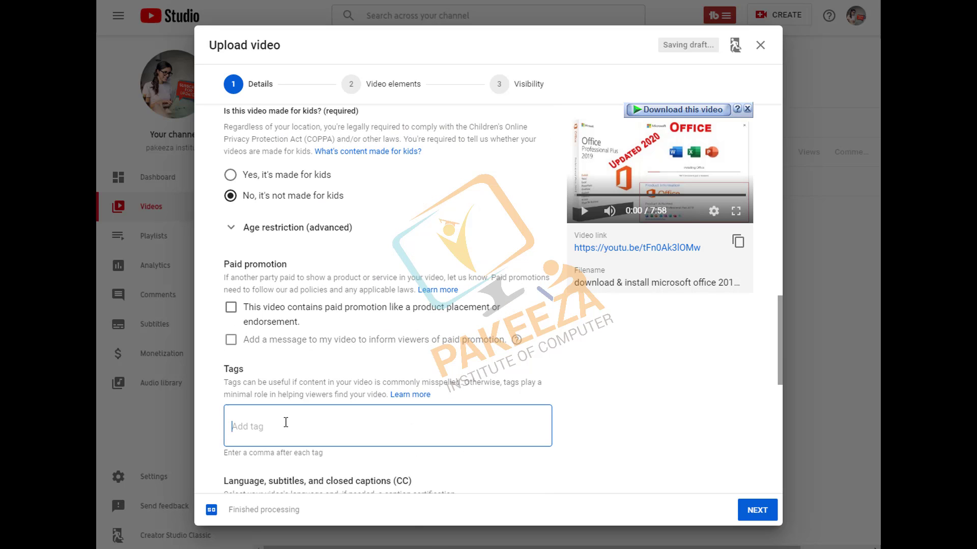
key(F9)
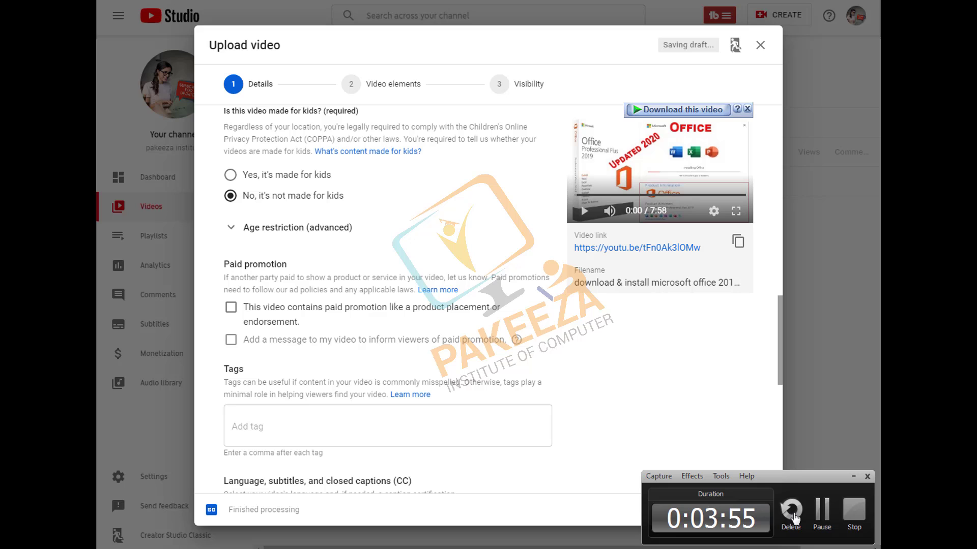
click(821, 510)
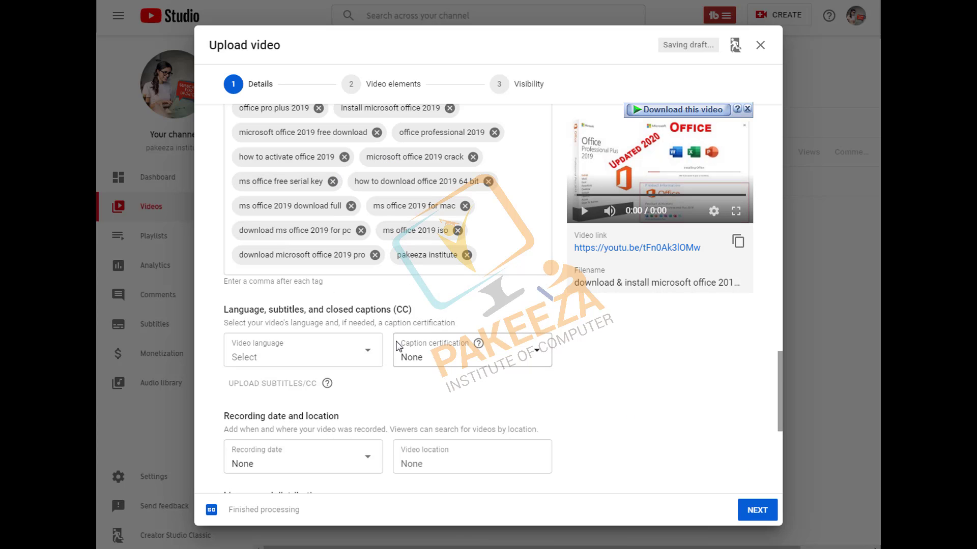
scroll(356, 264, down, 6)
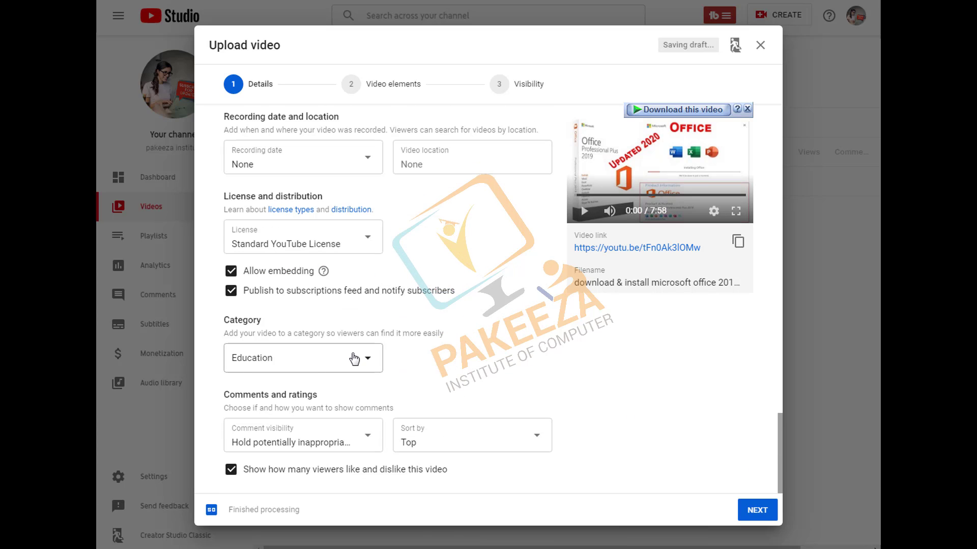
click(755, 510)
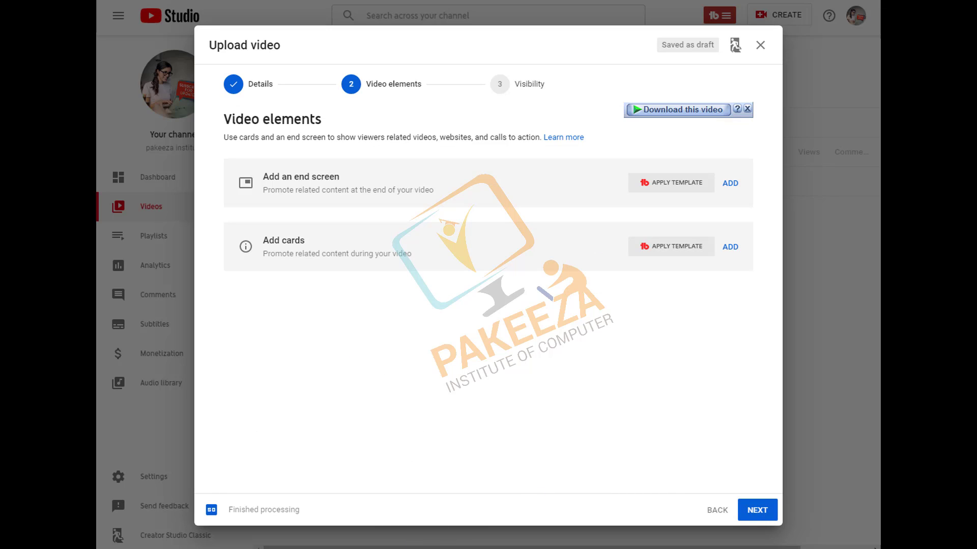
Add a video card at 2:21 linking to the How To "MATCH FONTS" upload and return to YouTube Studio
click(733, 249)
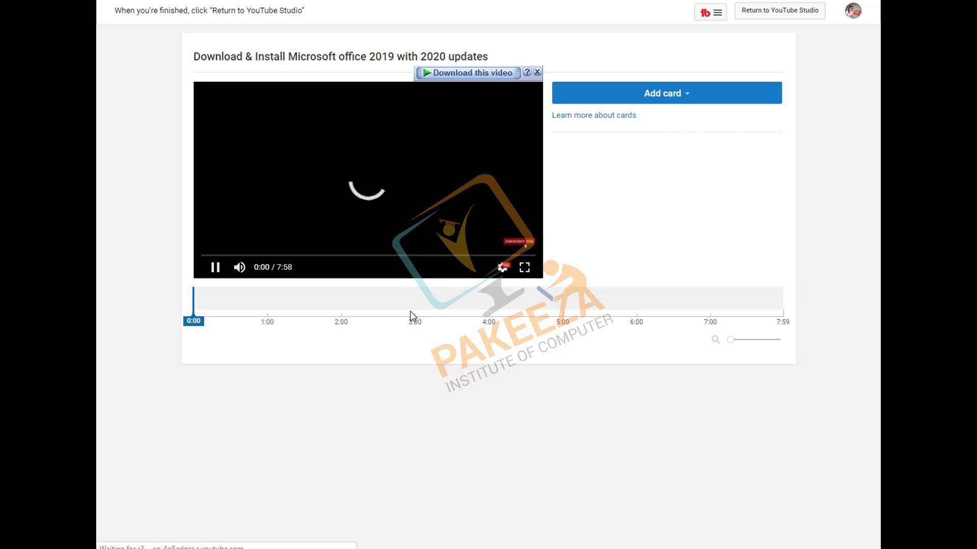
click(368, 293)
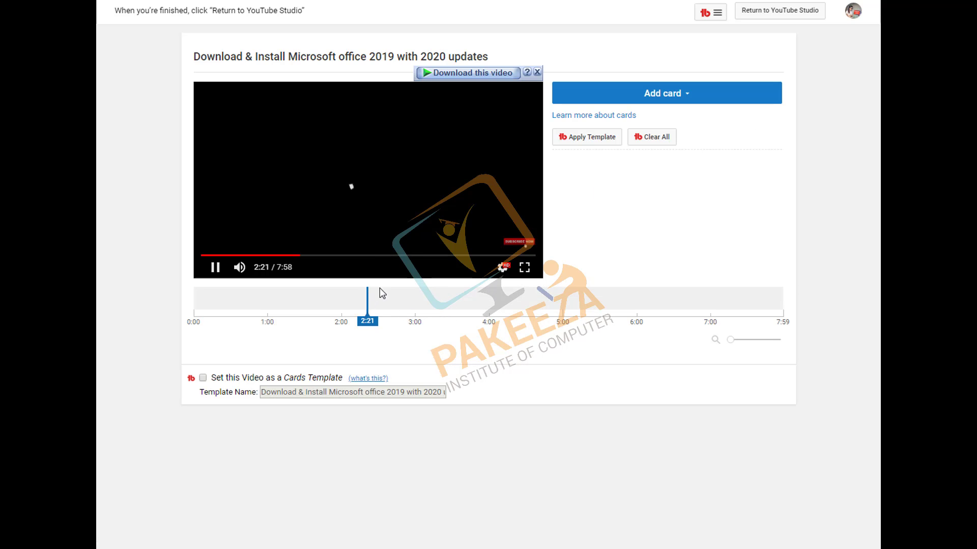
click(662, 96)
click(748, 132)
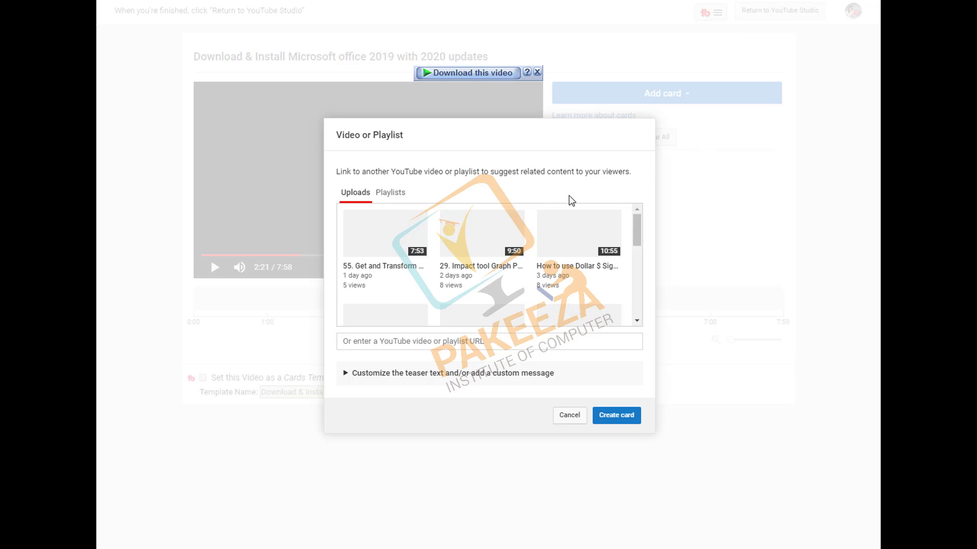
scroll(619, 295, down, 3)
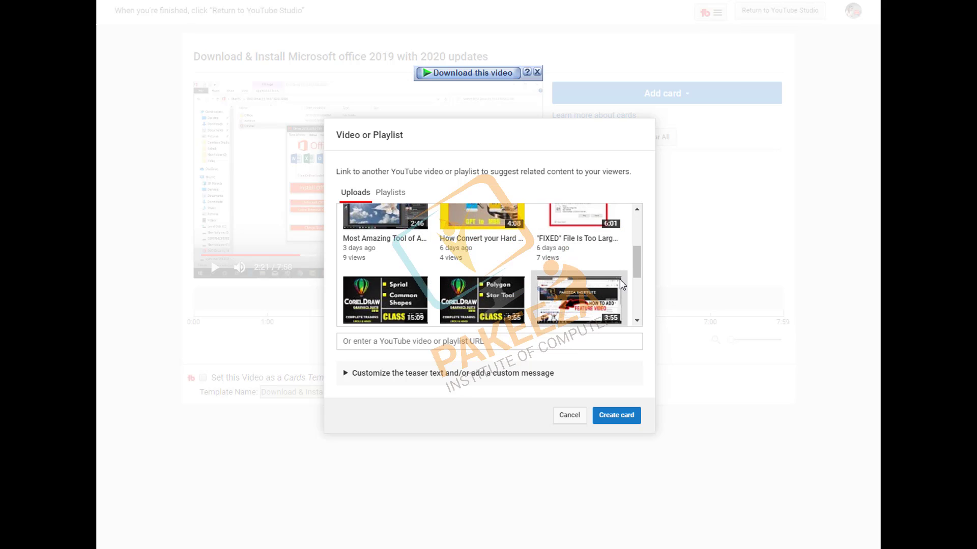
scroll(621, 285, down, 5)
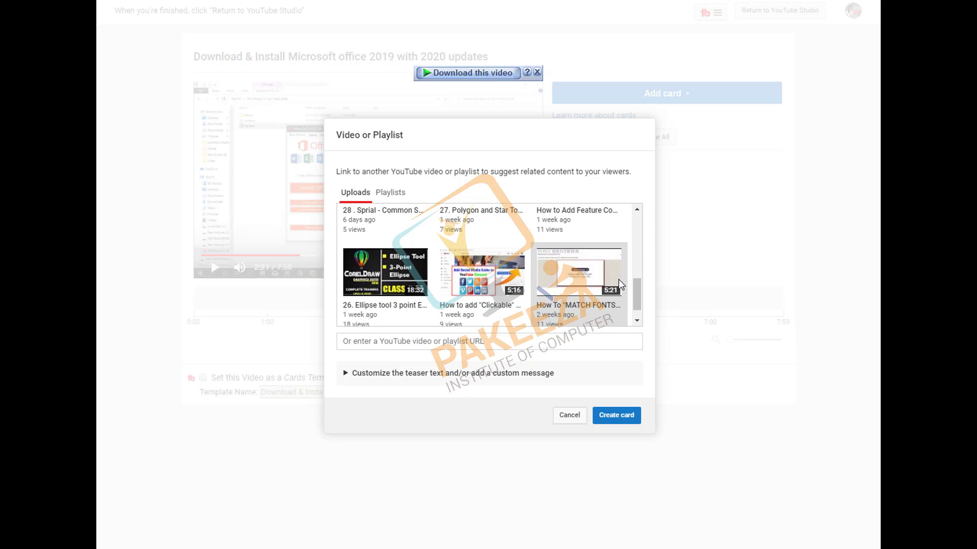
scroll(619, 284, down, 1)
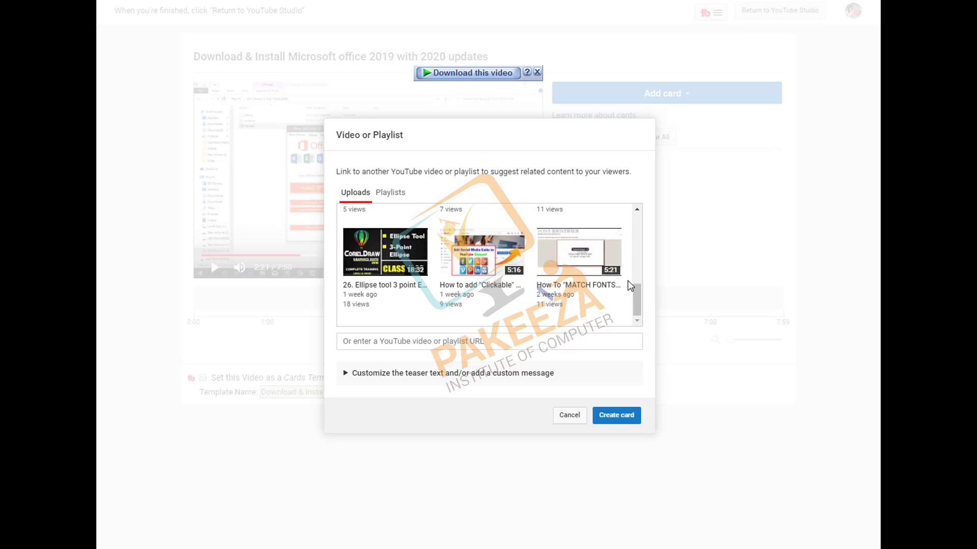
click(589, 288)
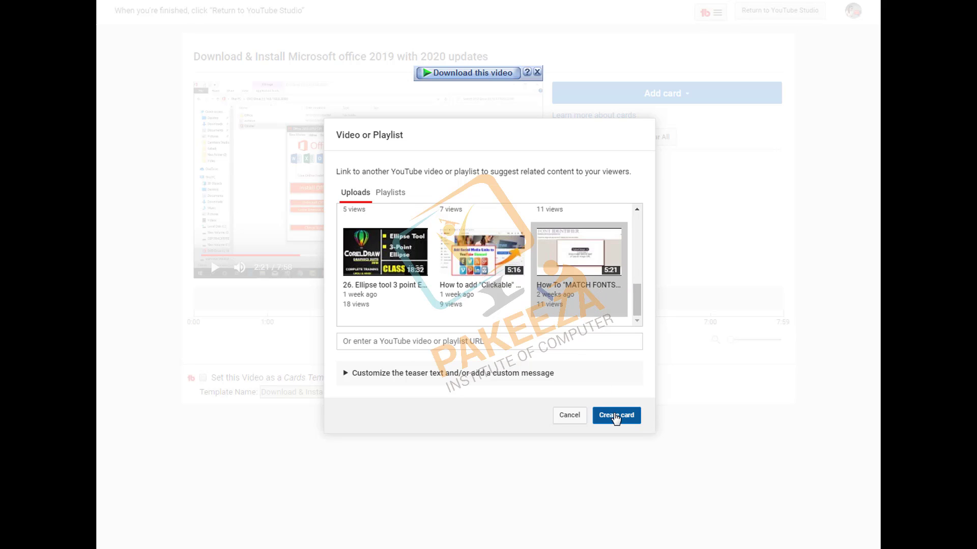
click(616, 415)
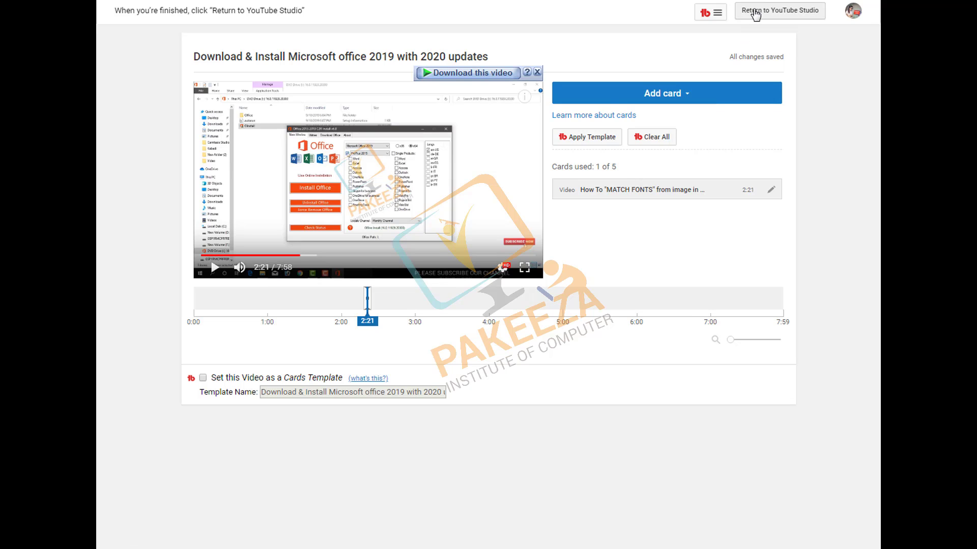
click(754, 12)
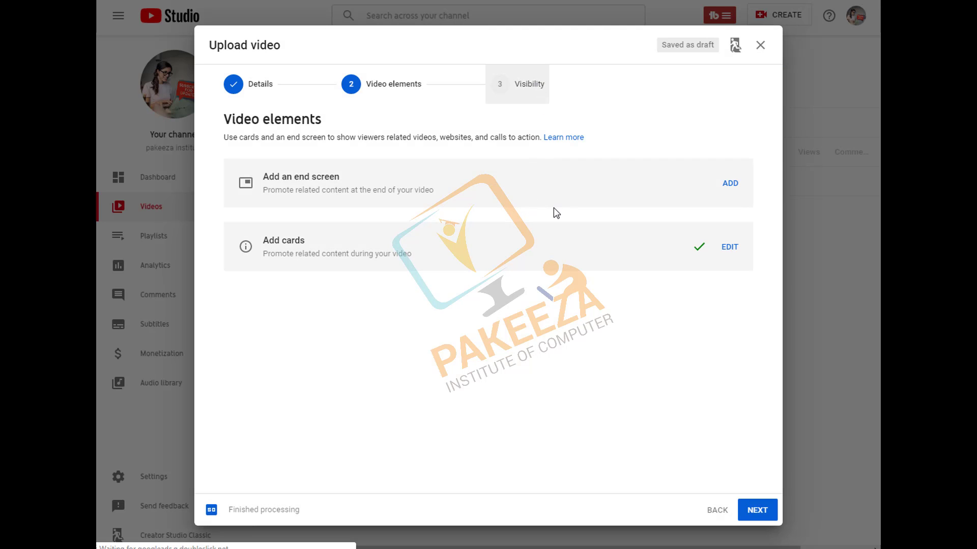
Set the video's visibility to Public and publish it
click(305, 188)
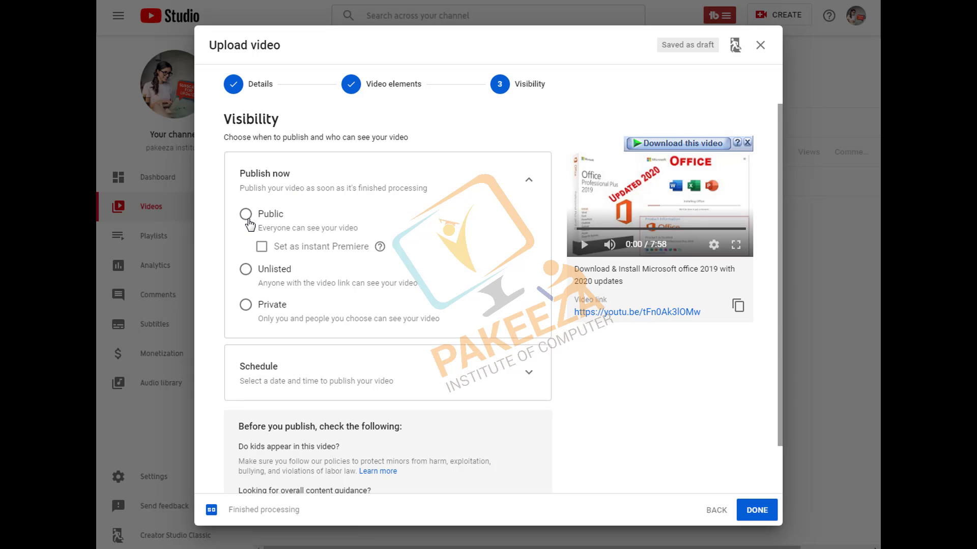
click(245, 218)
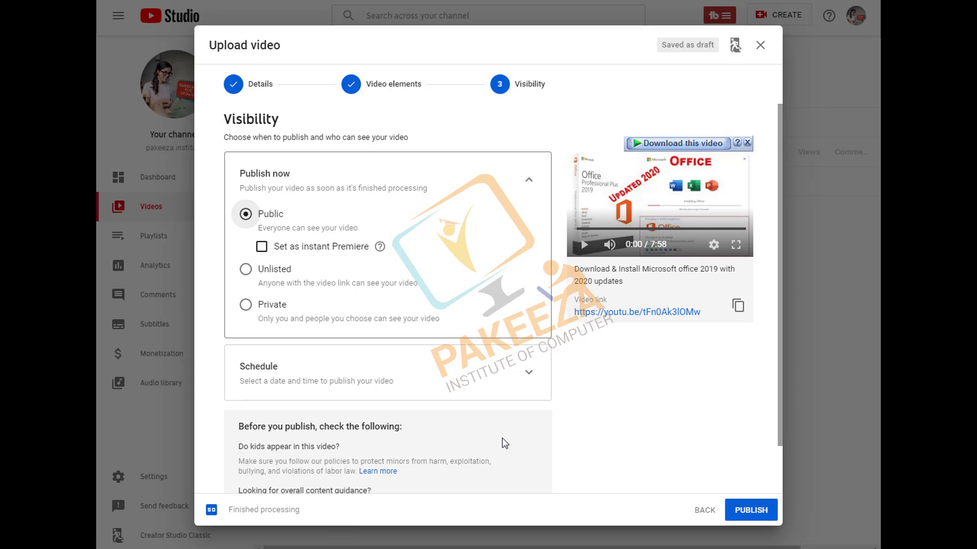
click(759, 511)
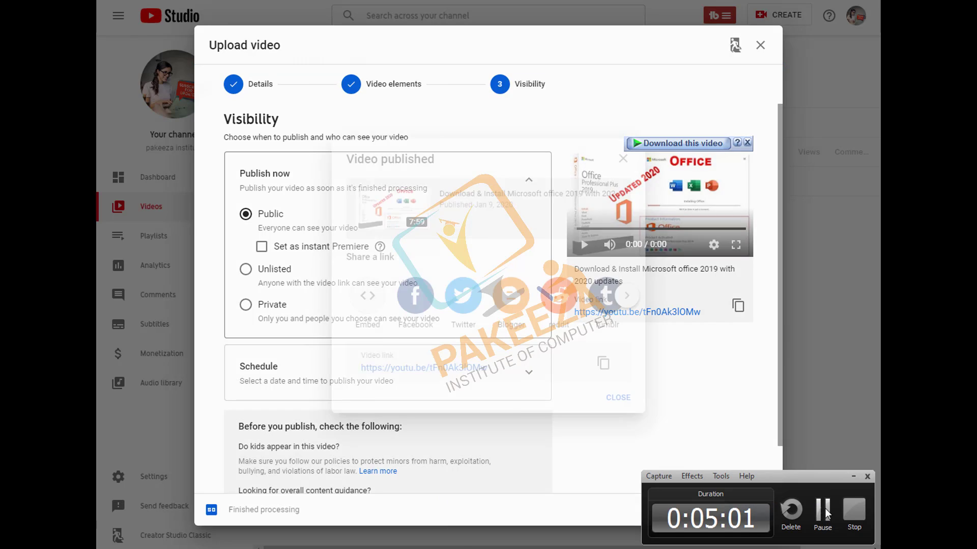
click(825, 508)
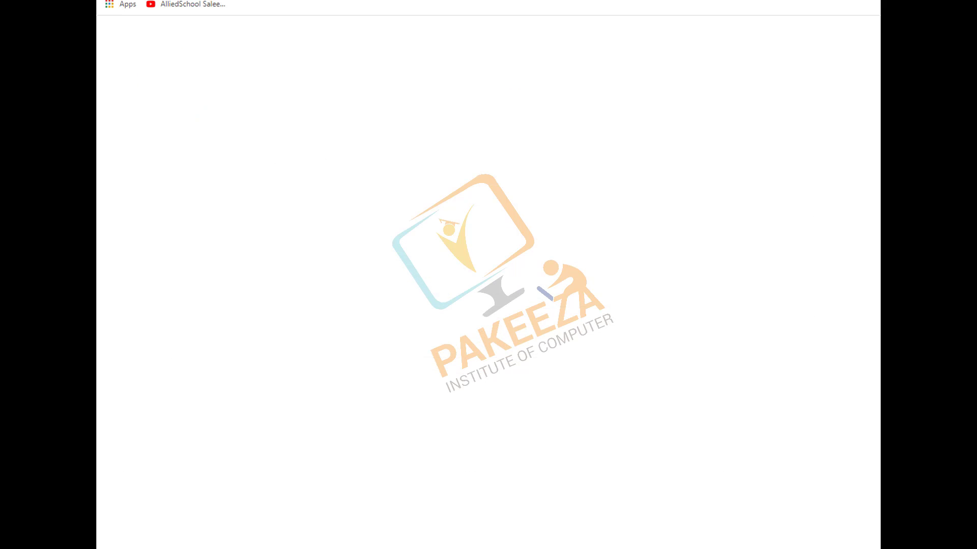
Open the YouTube home page and search for "download & install microsoft office 2019 with 2020 updates"
text(you)
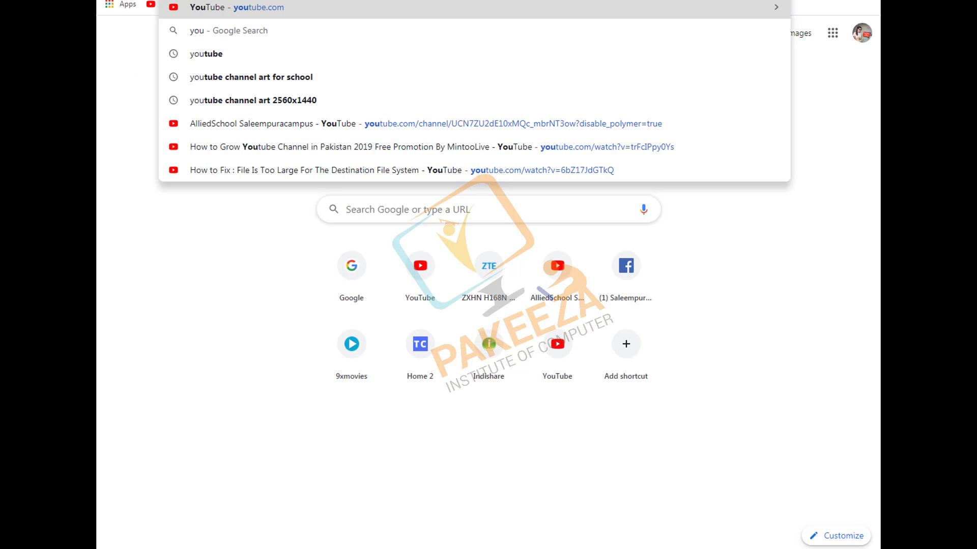
key(Return)
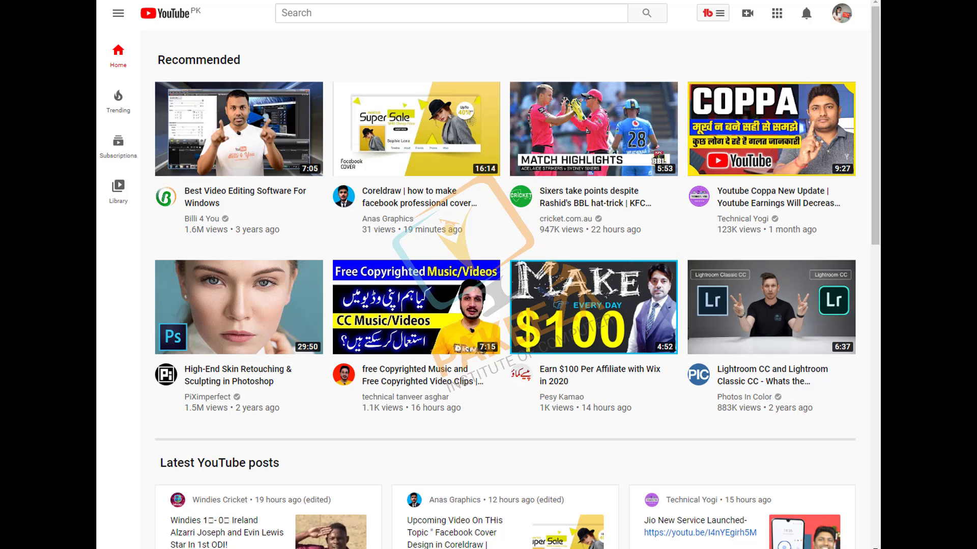
click(452, 10)
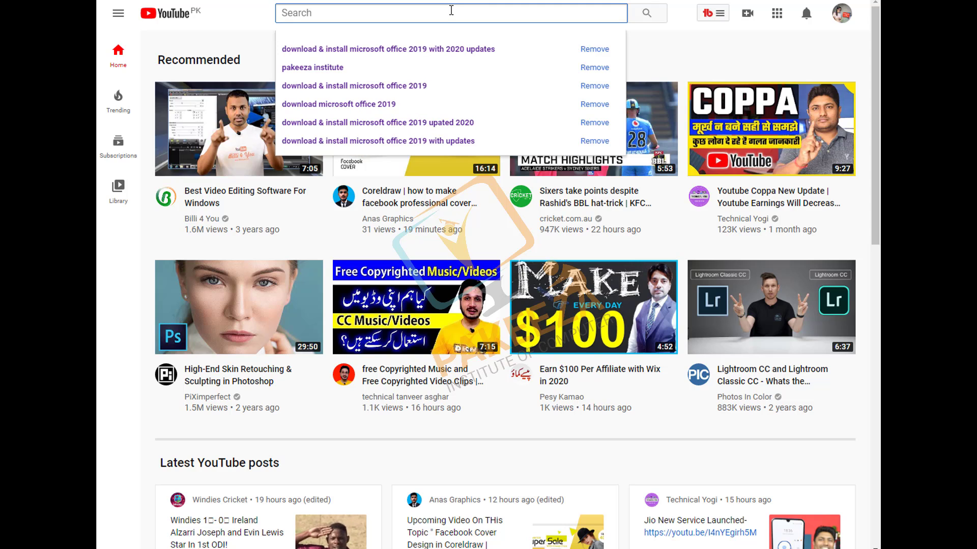
text(download & install microsoft office 2019 with 2020 updates)
click(644, 20)
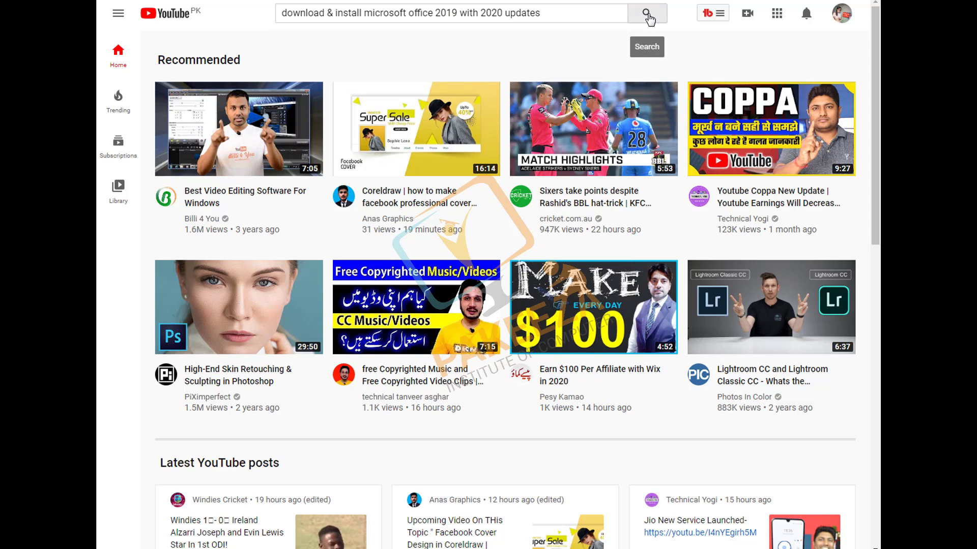